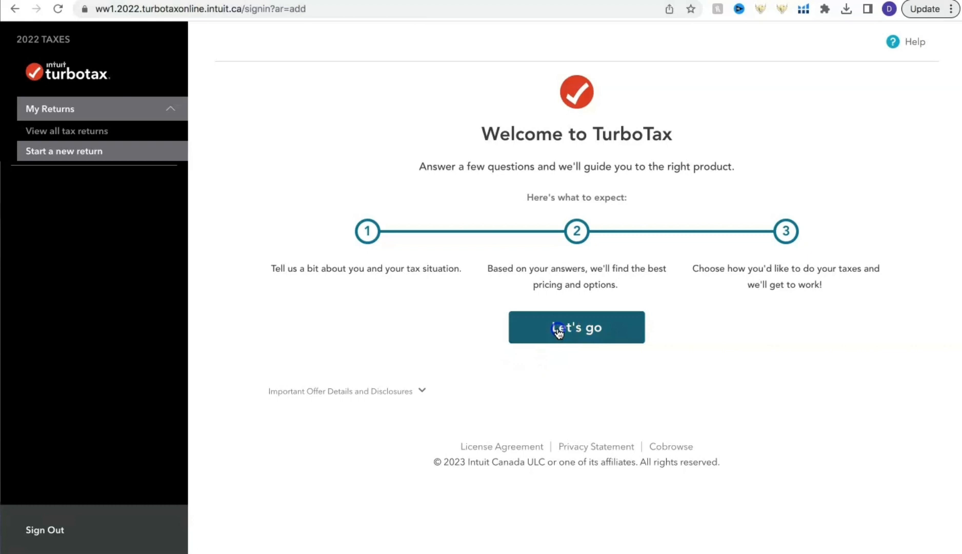
# - Start a new 2022 return and submit a T4 job and student expenses, tuition, grants as the situations that applied
pyautogui.click(557, 329)
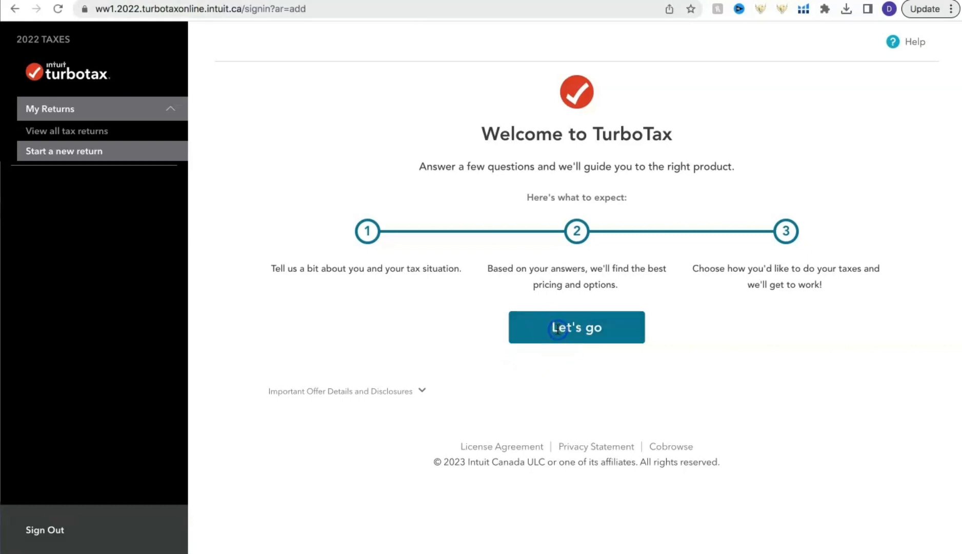
pyautogui.click(554, 339)
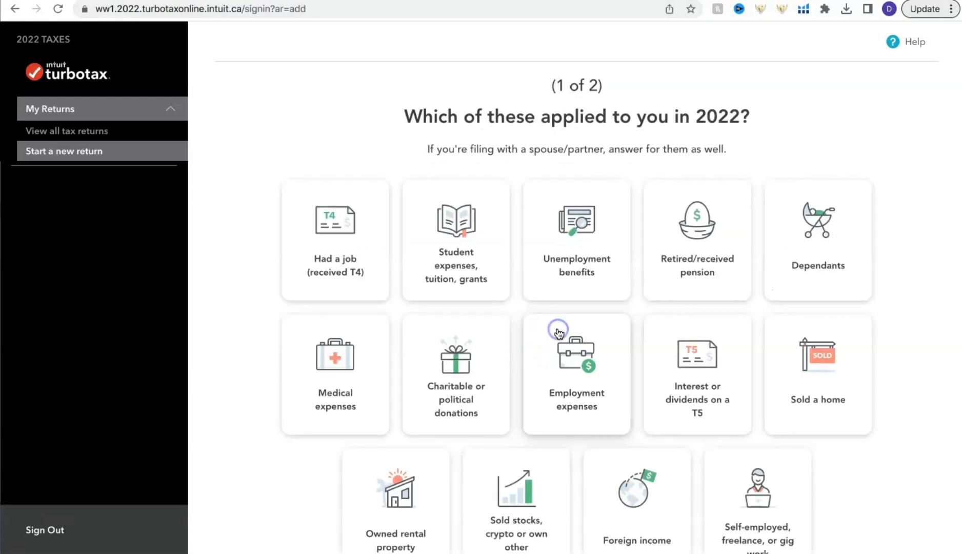
pyautogui.click(306, 242)
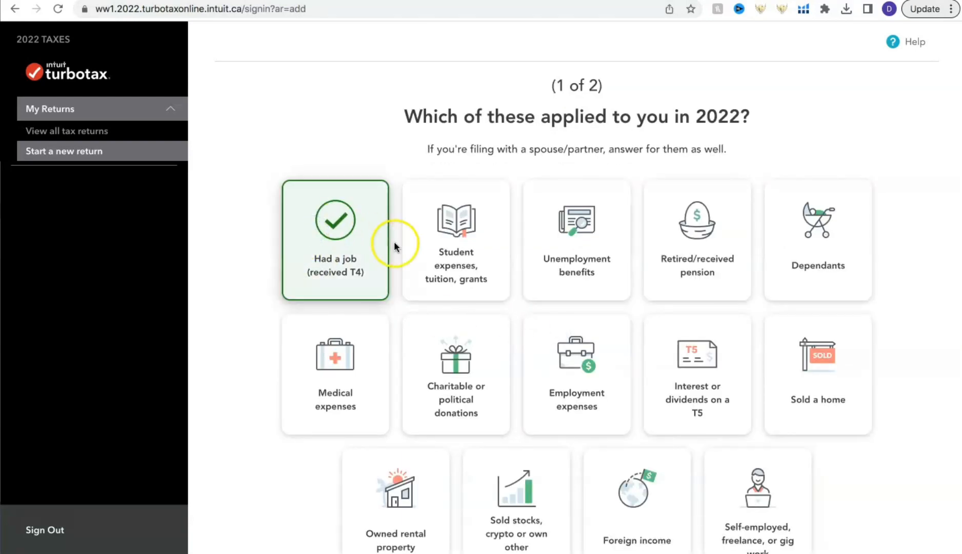
pyautogui.click(425, 240)
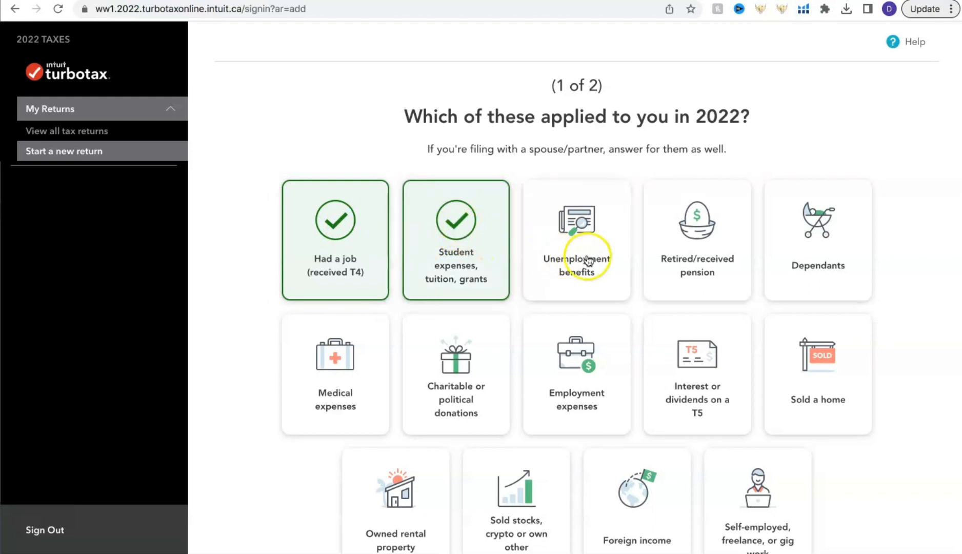
pyautogui.scroll(-2, 782, 342)
pyautogui.scroll(-3, 784, 340)
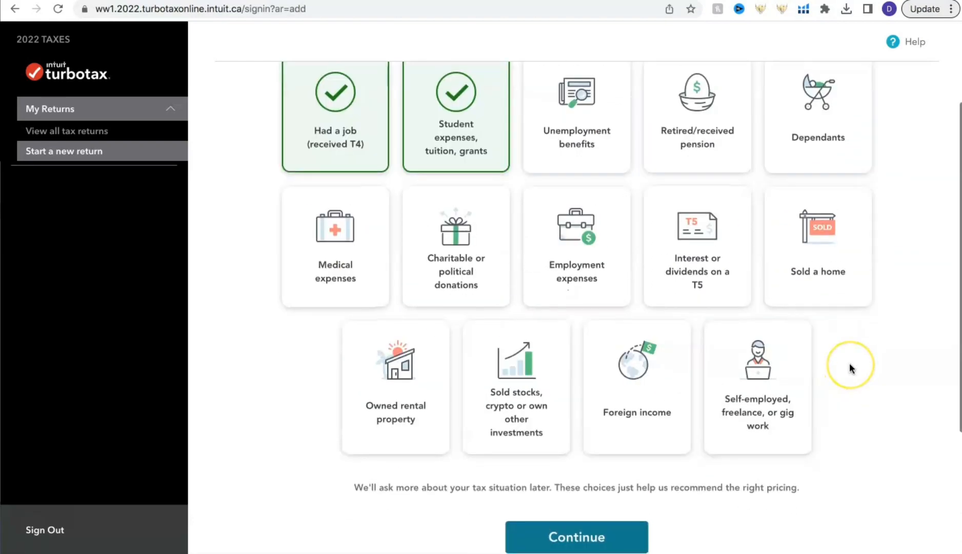
pyautogui.scroll(-2, 848, 364)
pyautogui.scroll(-2, 849, 366)
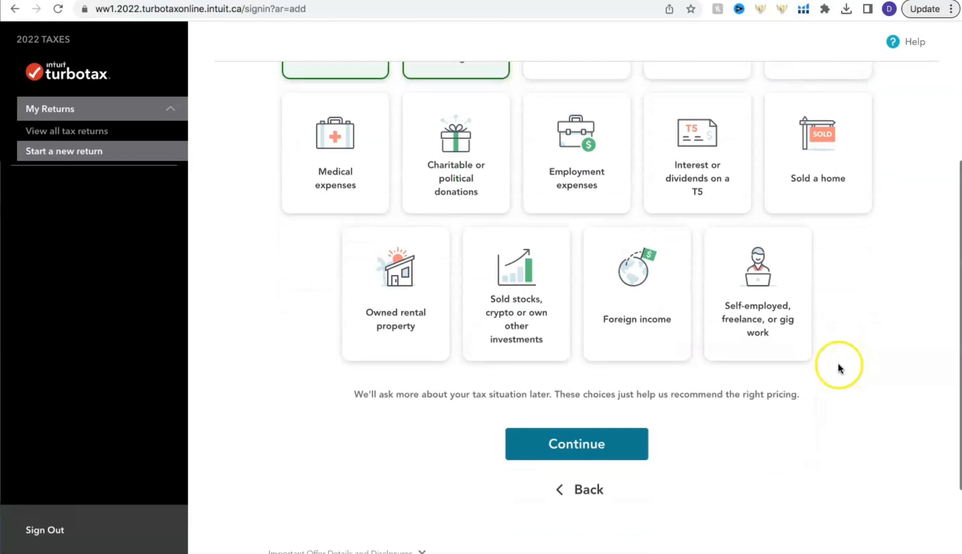
pyautogui.click(575, 444)
# - Answer the help question with "I can do it on my own" and proceed to the product recommendation
pyautogui.click(437, 243)
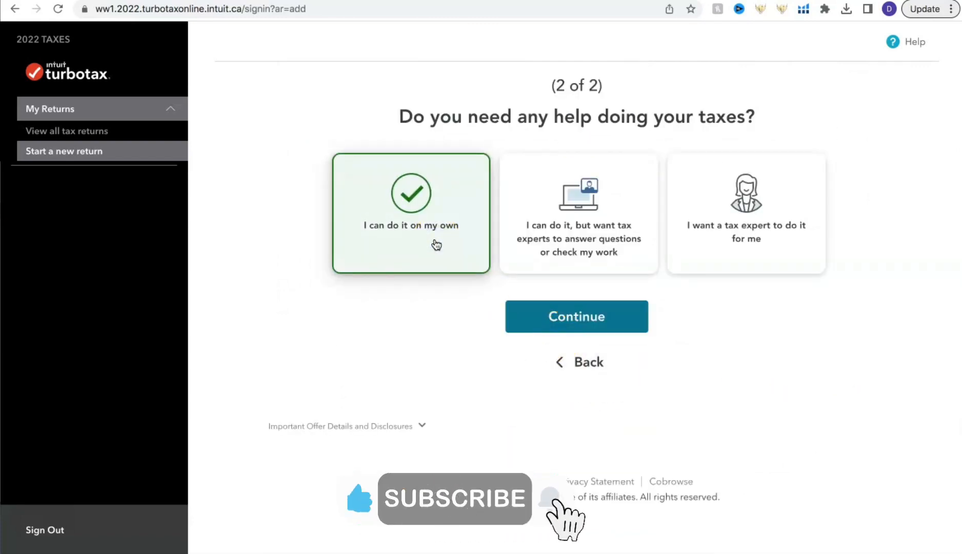
pyautogui.click(459, 234)
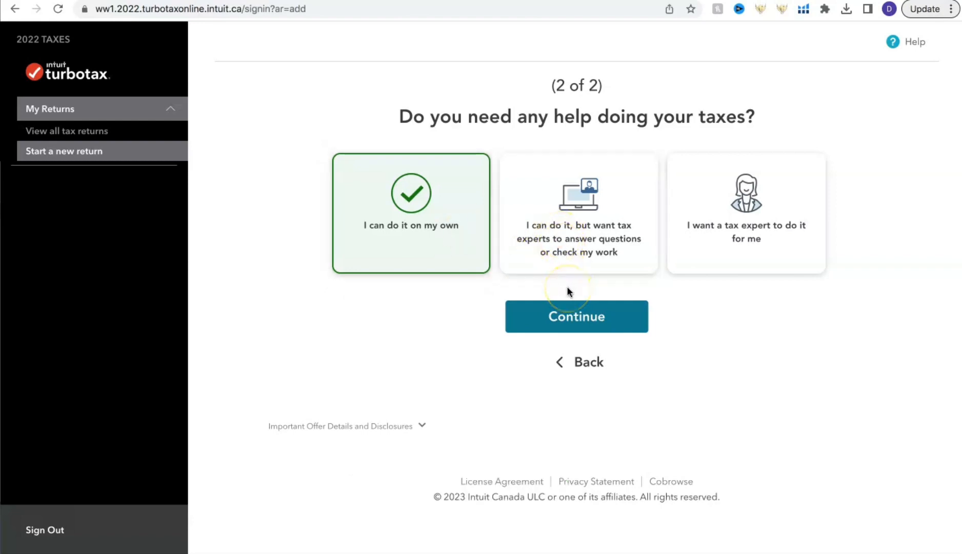
pyautogui.click(579, 319)
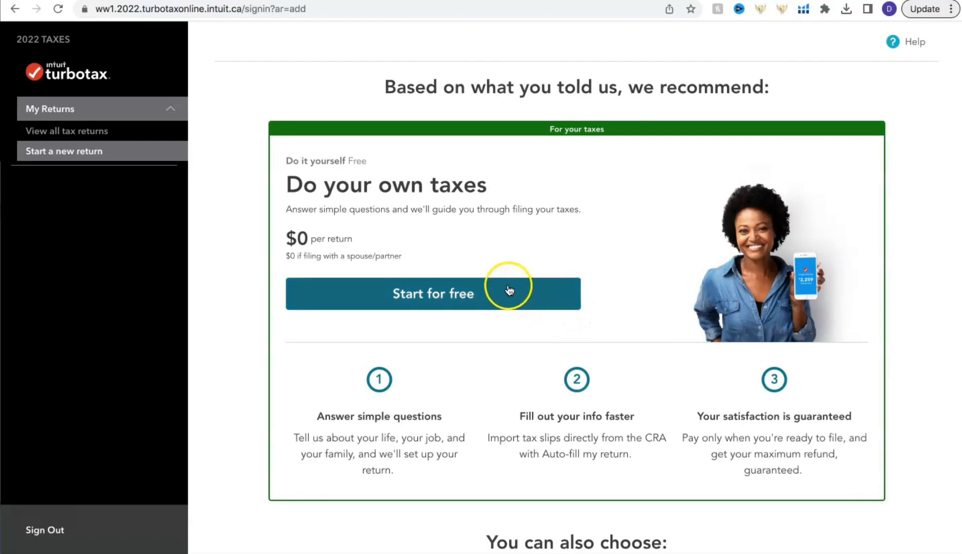
# - Compare the recommended and alternative products, and start the return with the free Do your own taxes option
pyautogui.scroll(-5, 502, 290)
pyautogui.scroll(-2, 502, 291)
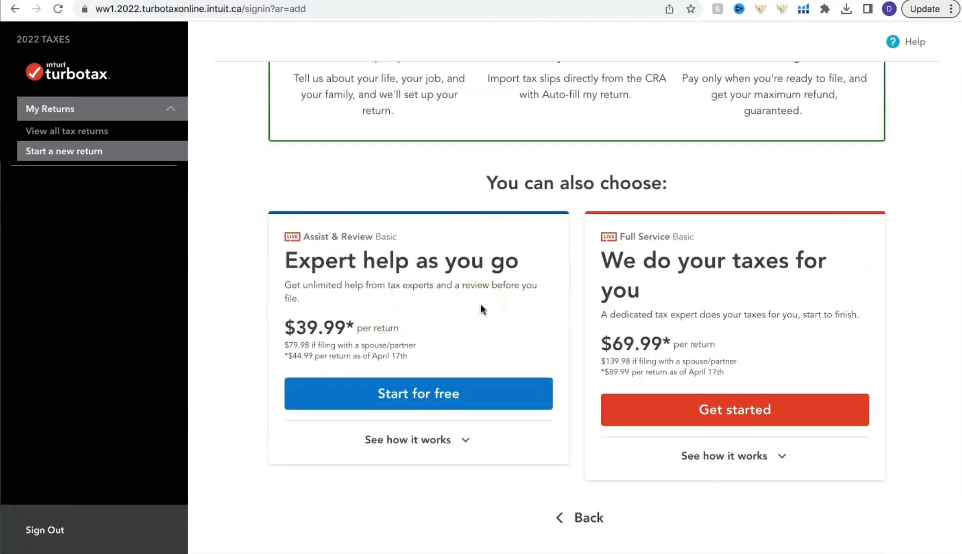
pyautogui.scroll(7, 505, 317)
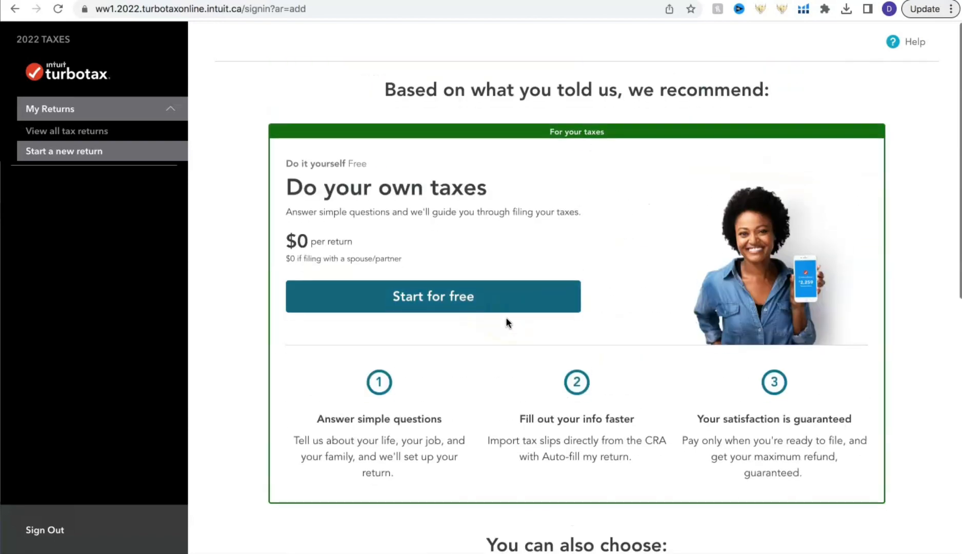
pyautogui.click(482, 293)
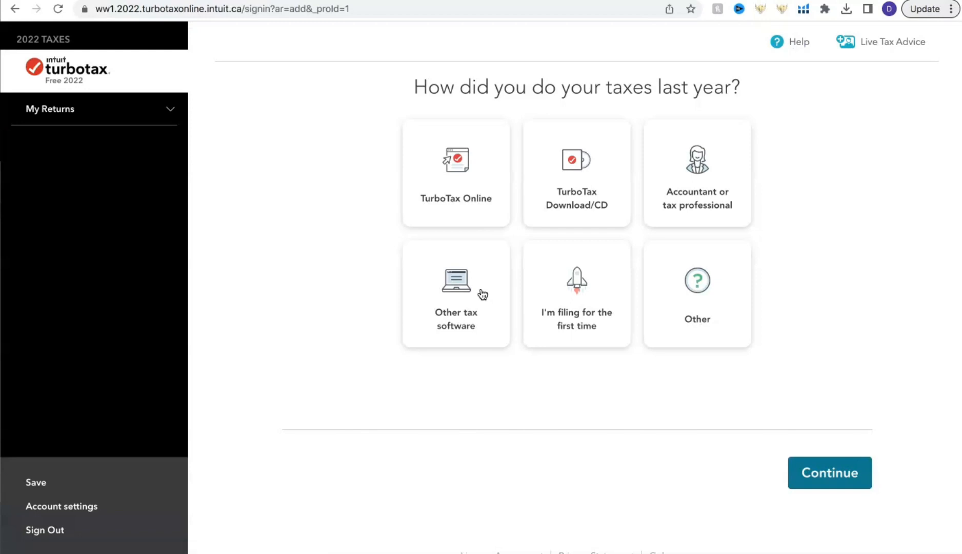
# - Choose TurboTax Online as last year's filing method and set the return to be prepared for Myself
pyautogui.click(425, 182)
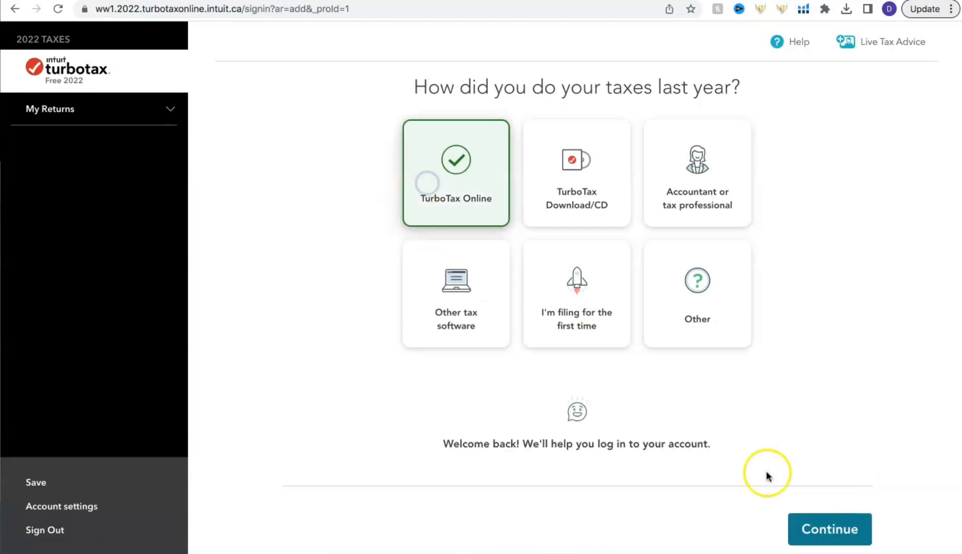
pyautogui.click(841, 537)
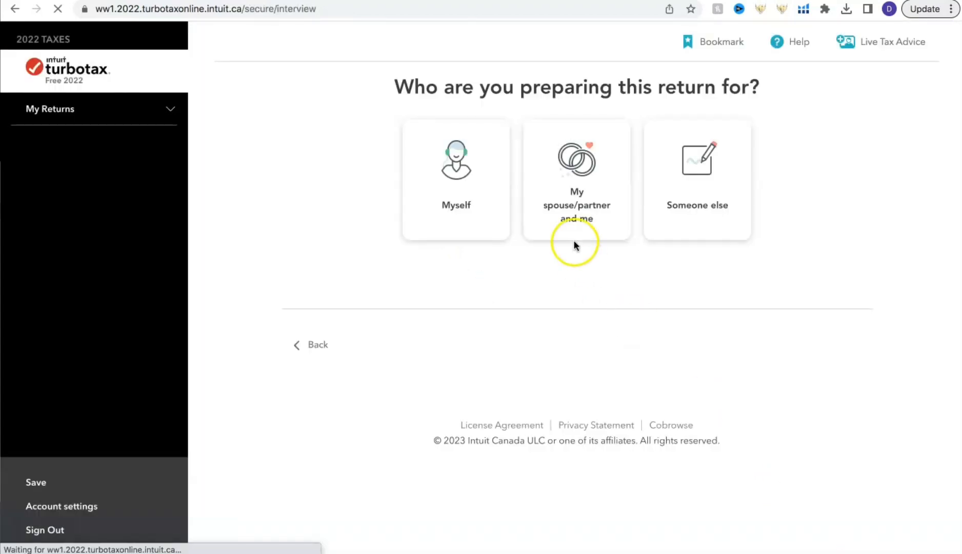
pyautogui.click(461, 190)
pyautogui.click(821, 360)
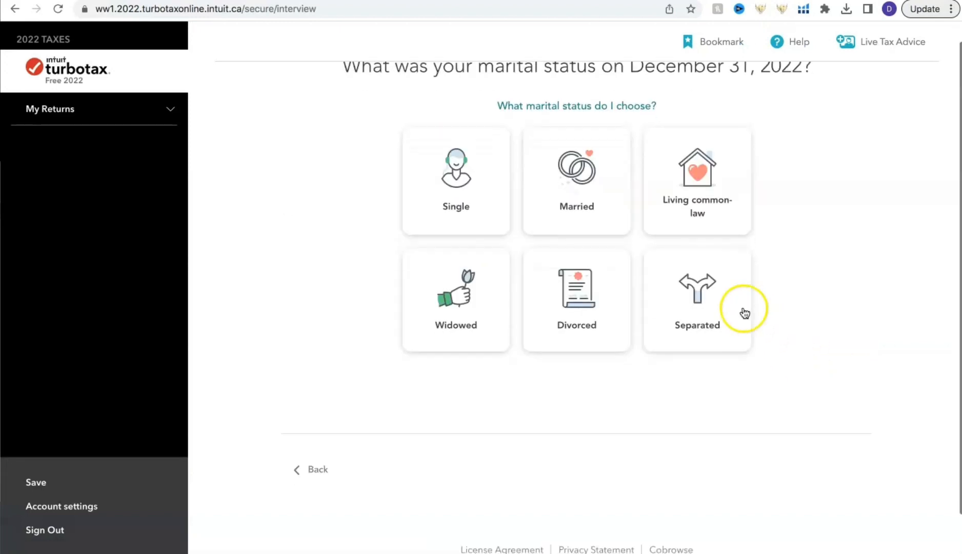
# - Set the marital status on December 31, 2022 to Single and state that it did not change in 2022
pyautogui.scroll(-1, 738, 308)
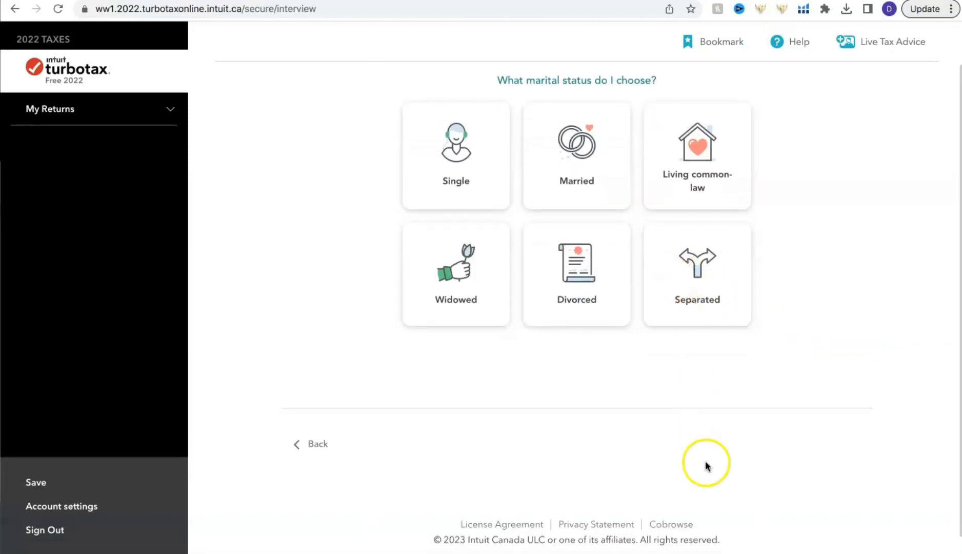
pyautogui.scroll(1, 814, 446)
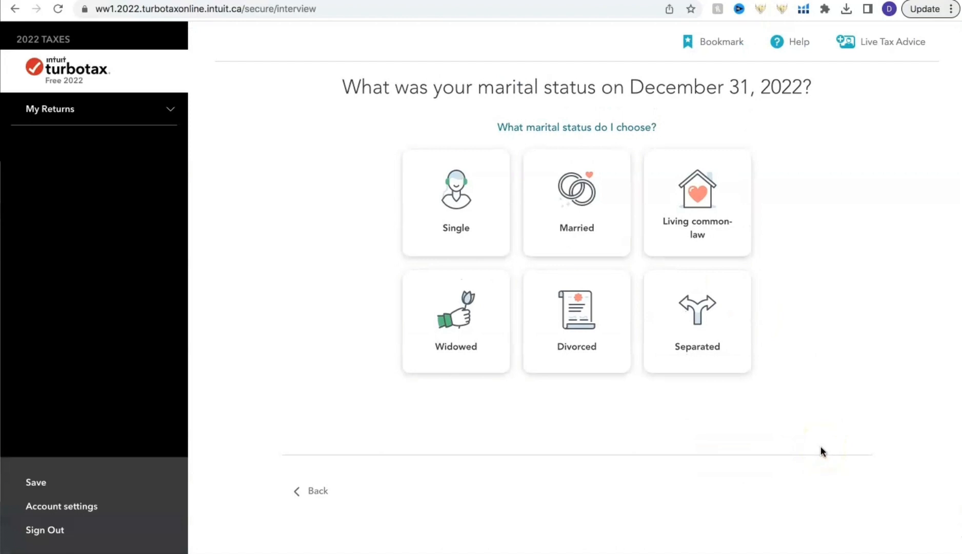
pyautogui.click(455, 184)
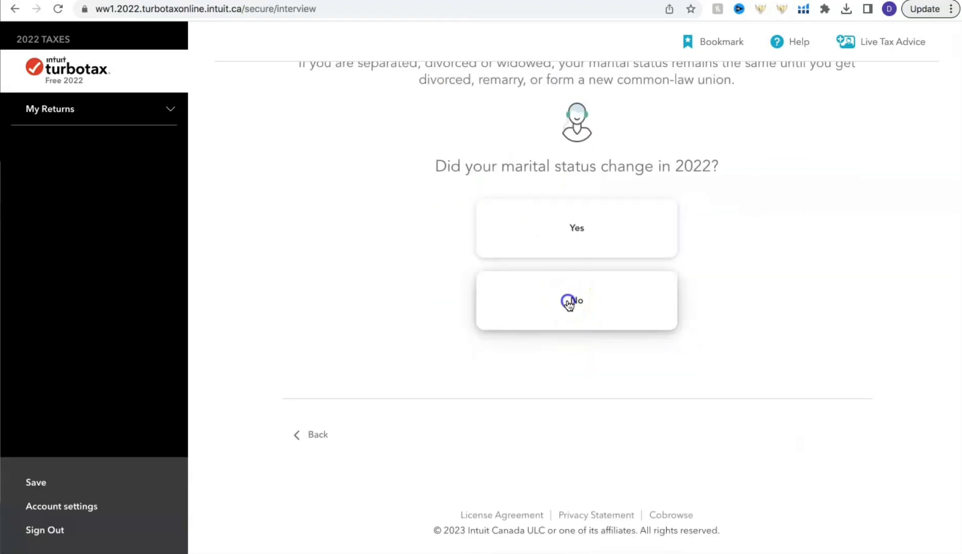
pyautogui.click(570, 299)
pyautogui.click(801, 435)
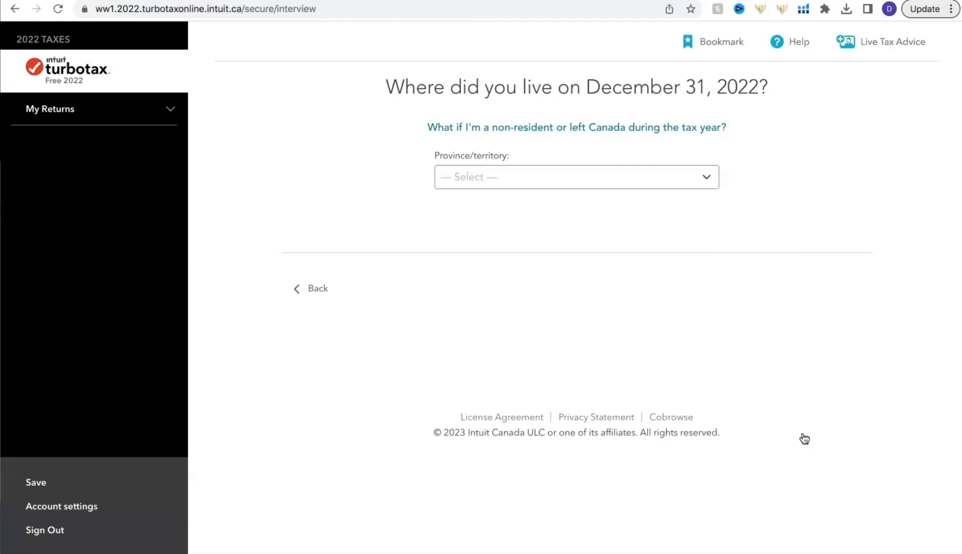
# - Select Ontario as the province of residence and answer No to moving from another province or territory in 2022
pyautogui.click(549, 178)
pyautogui.click(493, 308)
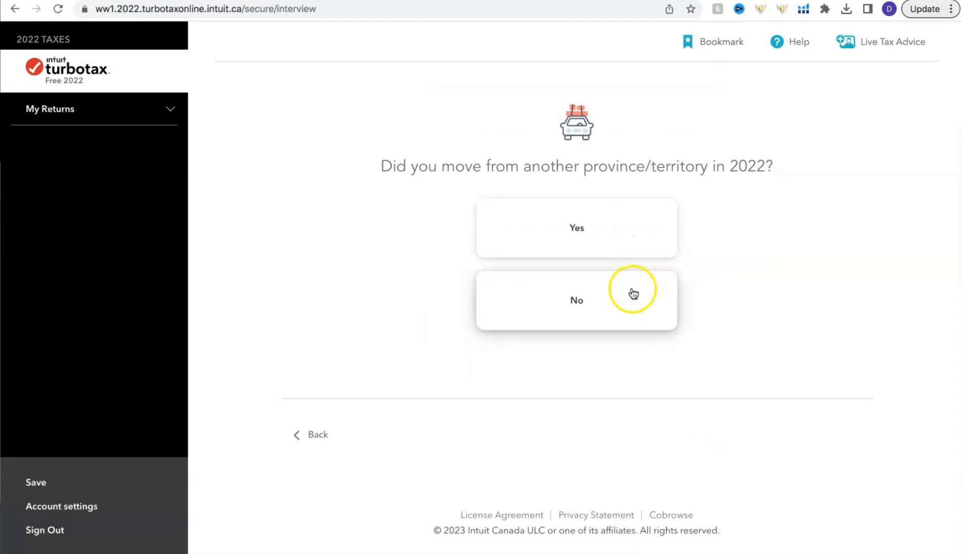
pyautogui.click(631, 290)
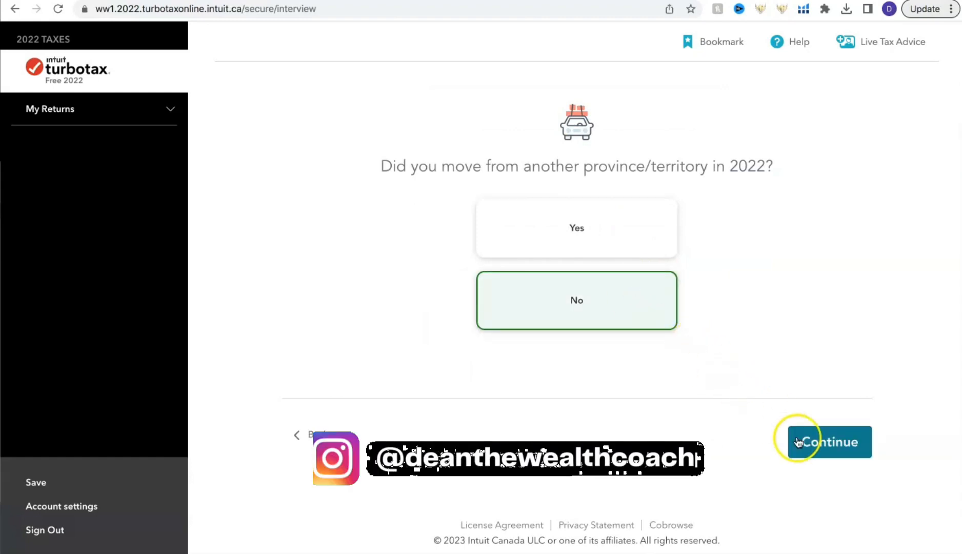
pyautogui.click(814, 445)
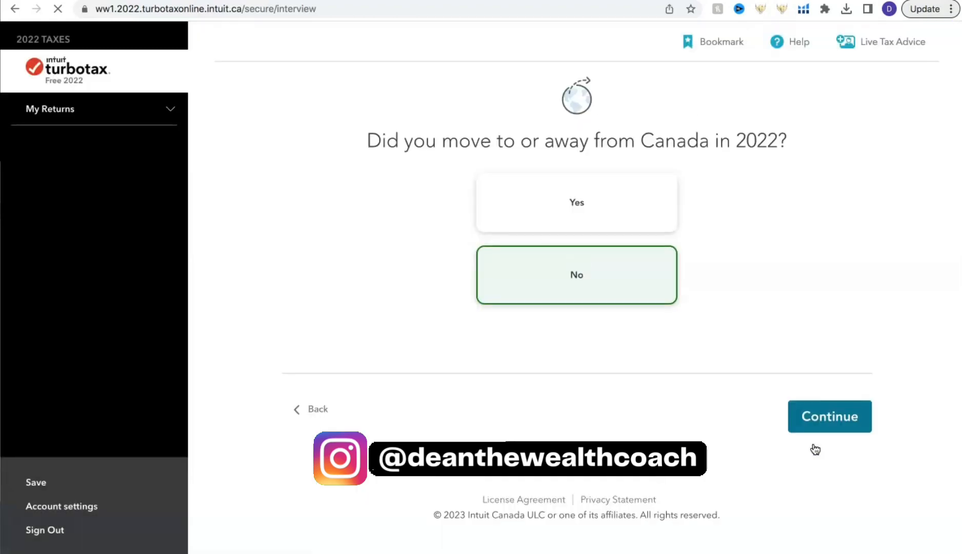
# - Answer No to a change in Canadian residency and Yes to being a Canadian citizen
pyautogui.click(819, 416)
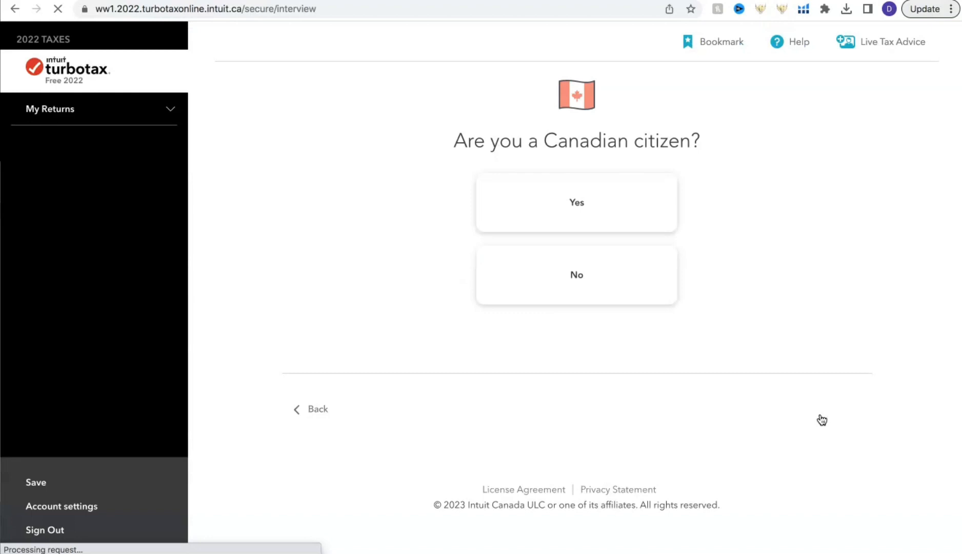
pyautogui.click(660, 271)
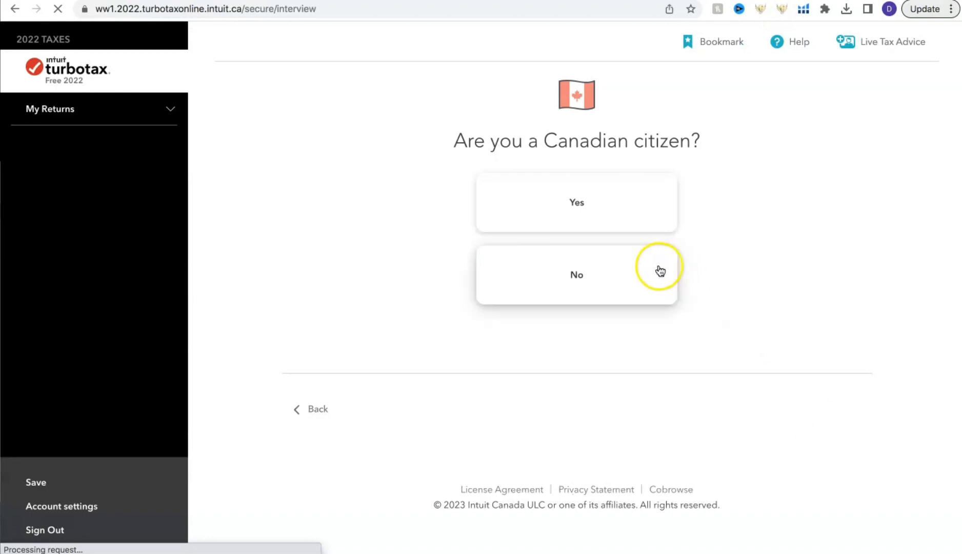
pyautogui.click(617, 211)
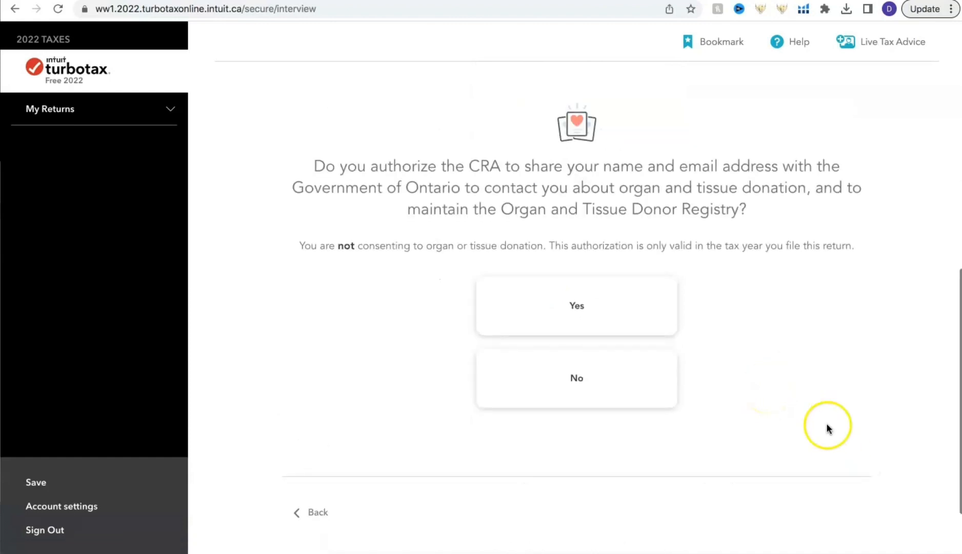
# - Answer No to filing with the CRA for the first time and No to needing to file for any prior year
pyautogui.click(692, 404)
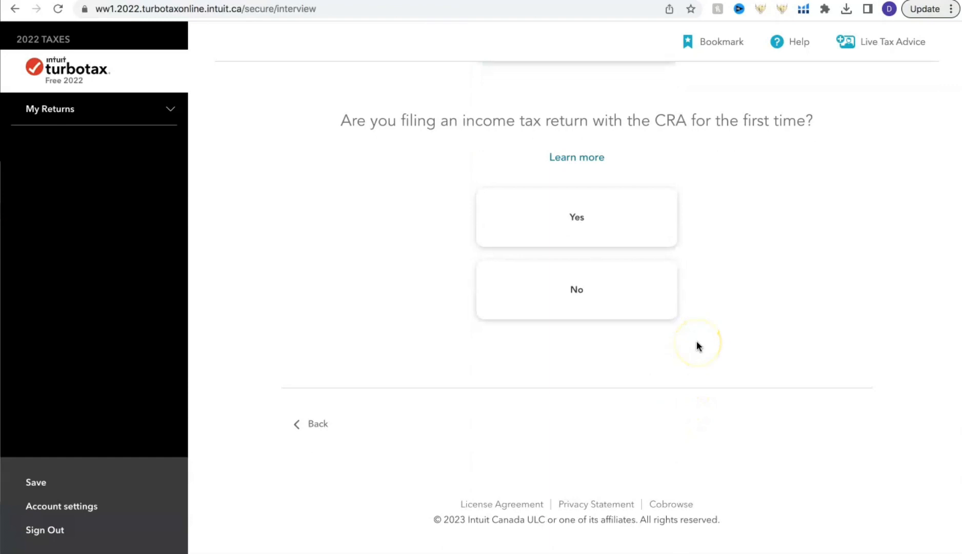
pyautogui.click(617, 285)
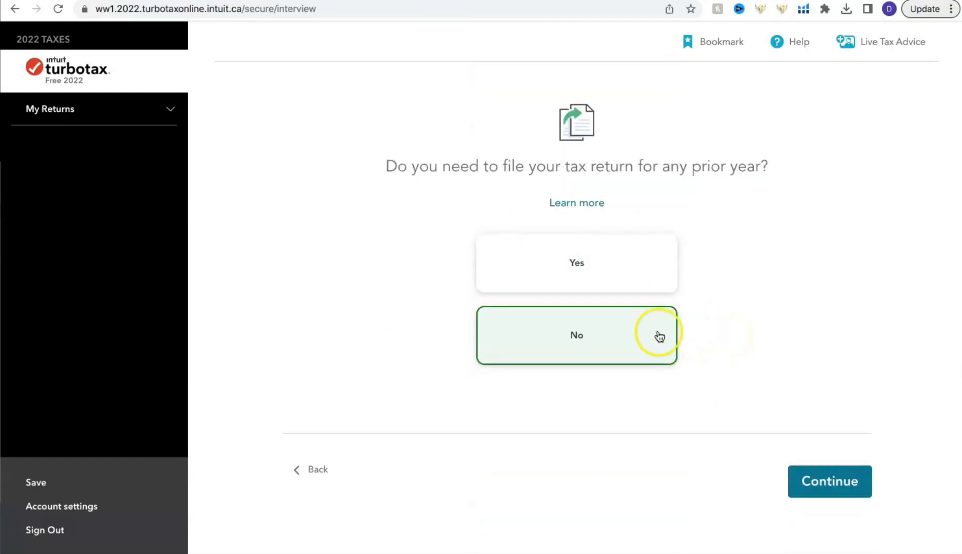
pyautogui.click(624, 328)
pyautogui.click(824, 482)
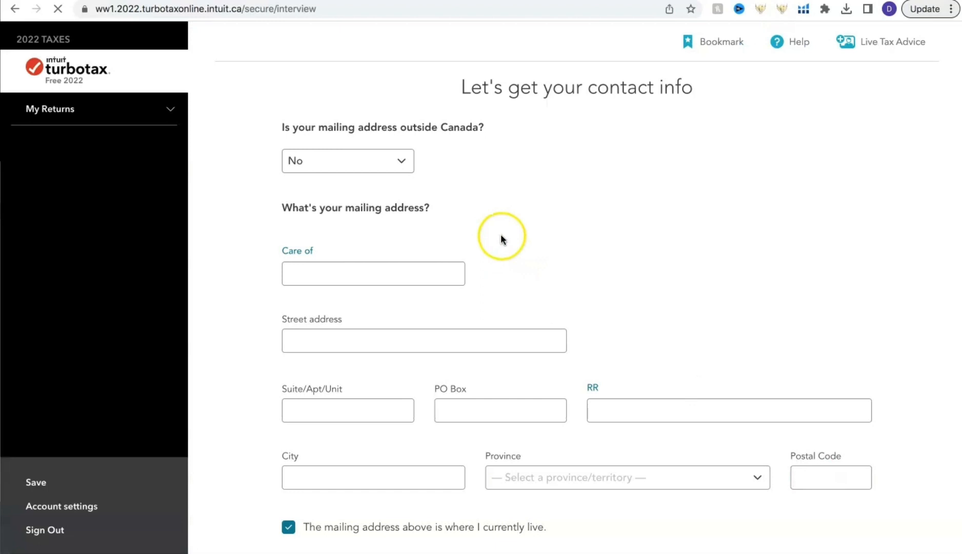
# - Go through the contact info page and answer No to having any dependants
pyautogui.scroll(-8, 581, 317)
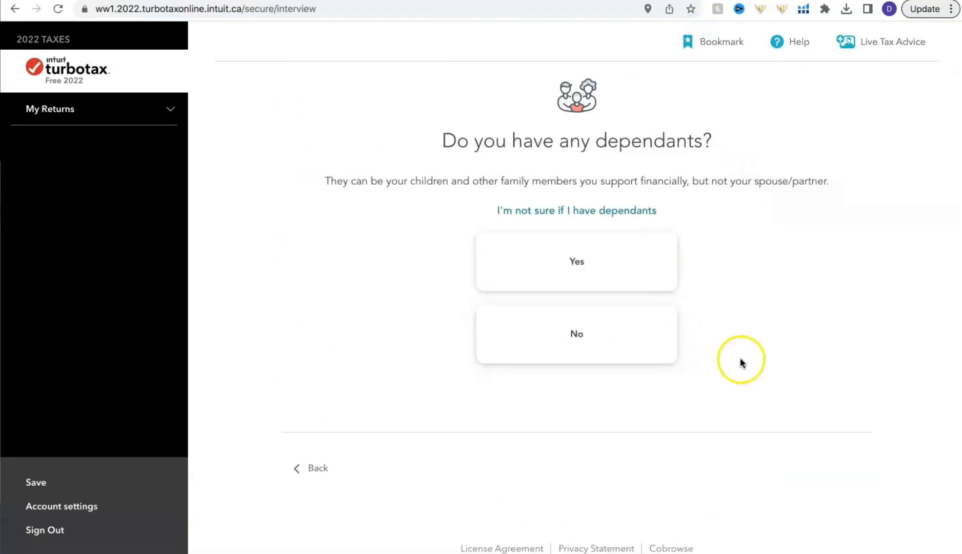
pyautogui.click(637, 343)
pyautogui.click(814, 475)
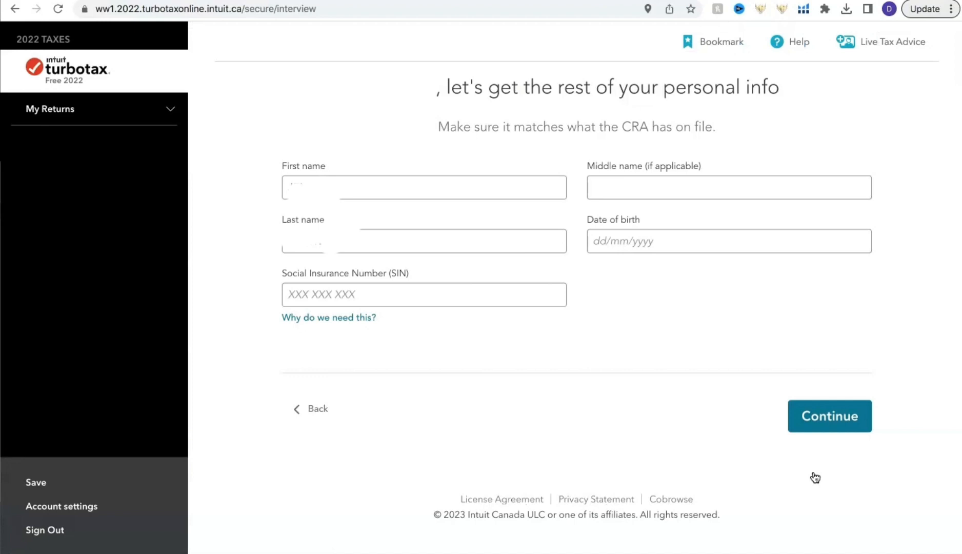
# - Submit the remaining personal info, check the personal info summary and accept it
pyautogui.click(822, 417)
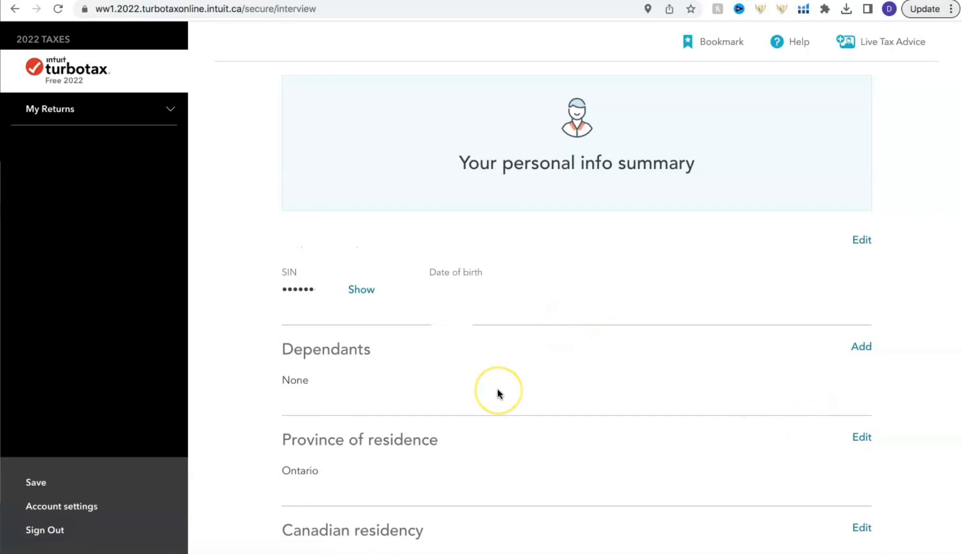
pyautogui.scroll(-7, 428, 378)
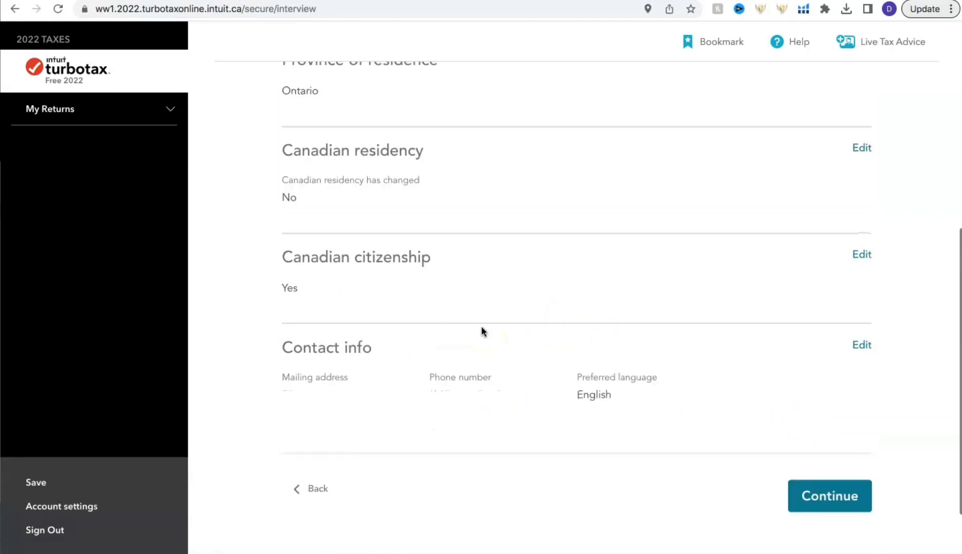
pyautogui.click(841, 508)
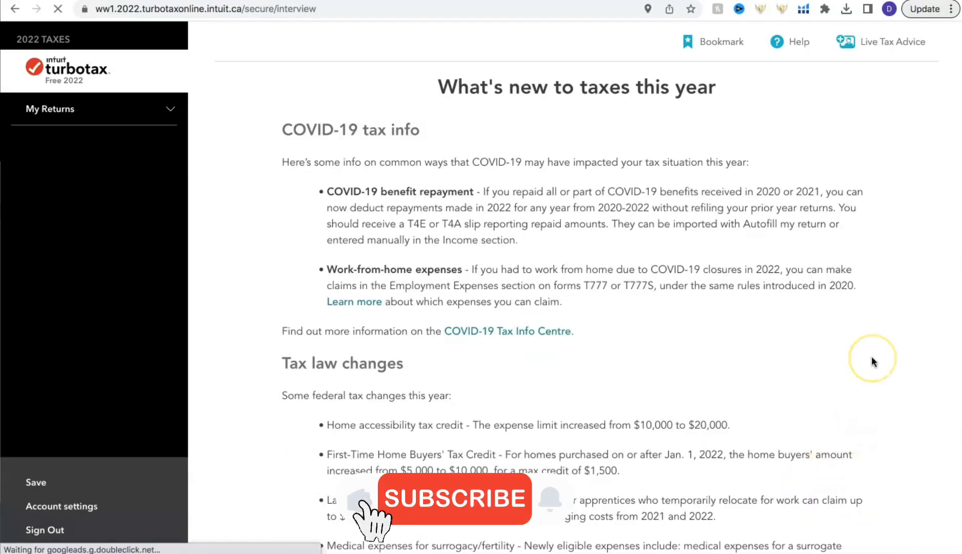
# - Read through this year's COVID-19 info and tax law changes, and start building the tax profile
pyautogui.scroll(-1, 871, 362)
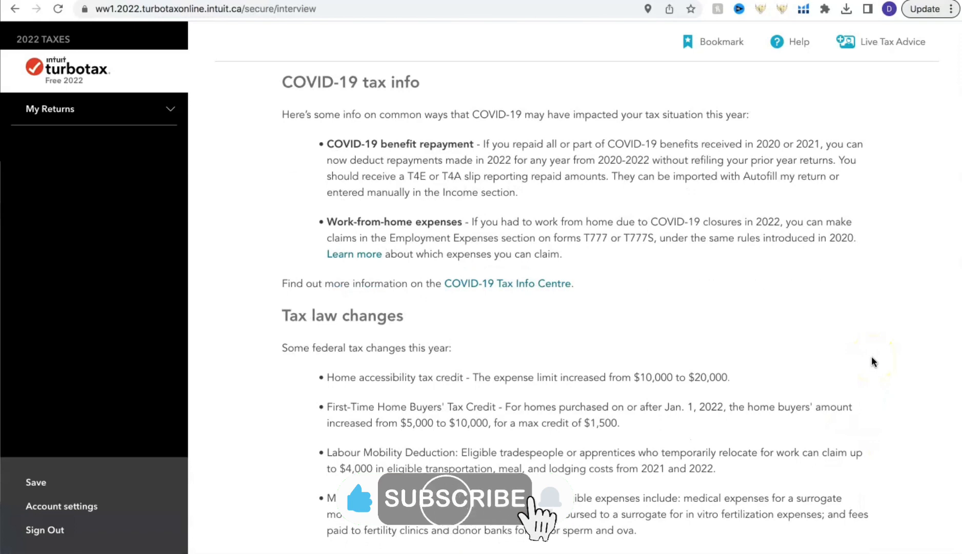
pyautogui.scroll(-4, 871, 359)
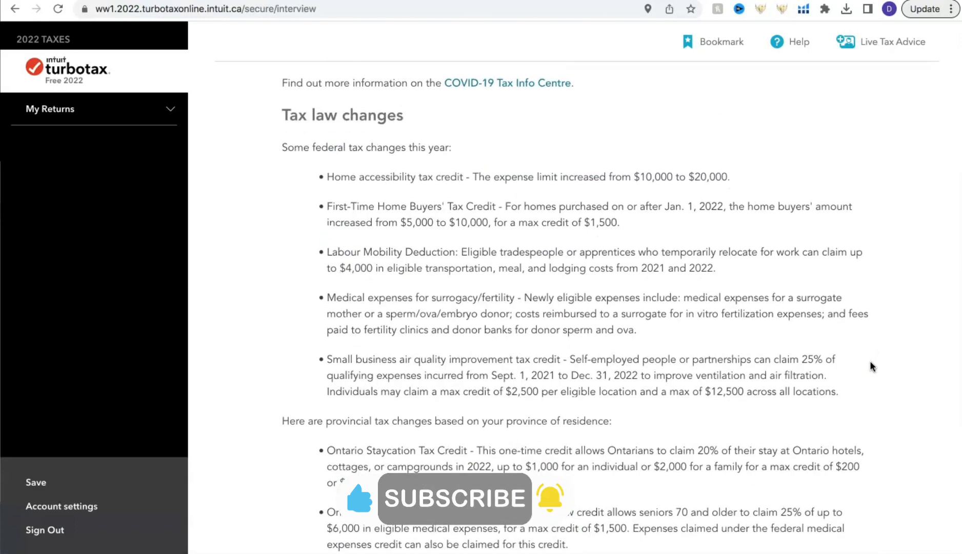
pyautogui.scroll(-3, 869, 363)
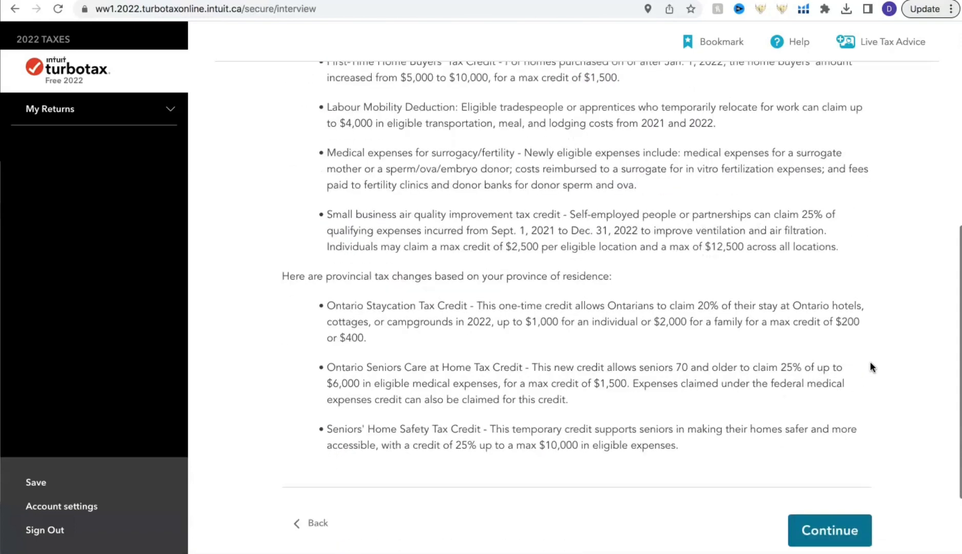
pyautogui.click(822, 525)
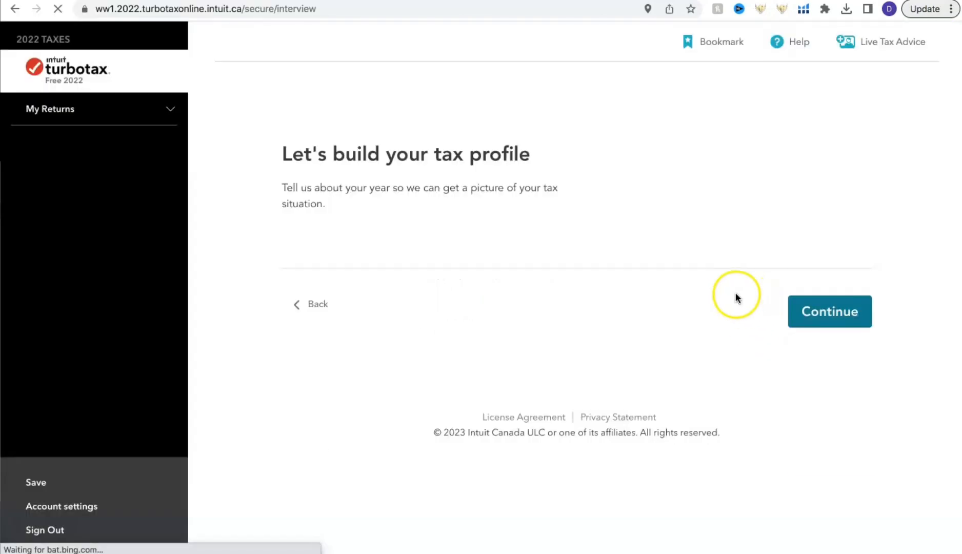
pyautogui.click(817, 459)
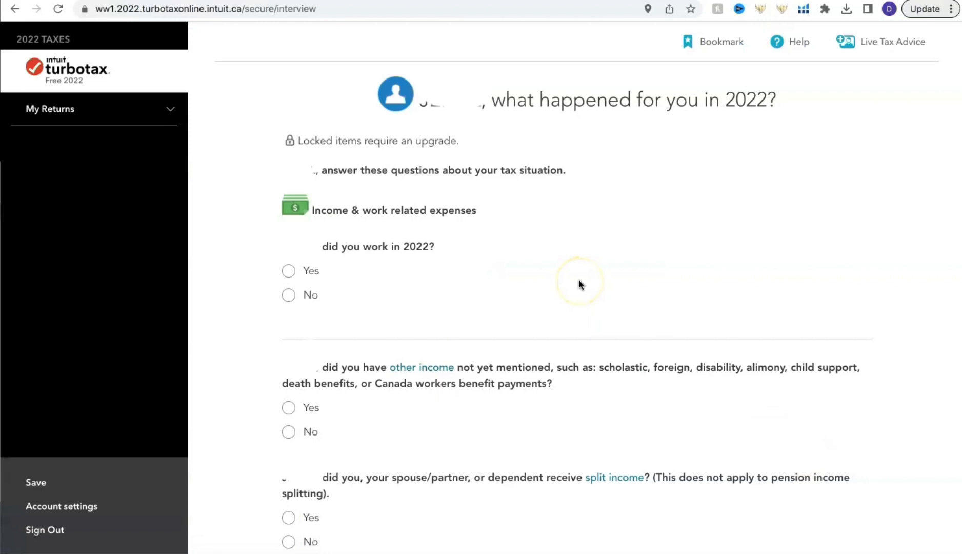
# - Answer Yes to working in 2022 as employed, and No to other income and split income, and submit the answers
pyautogui.click(289, 271)
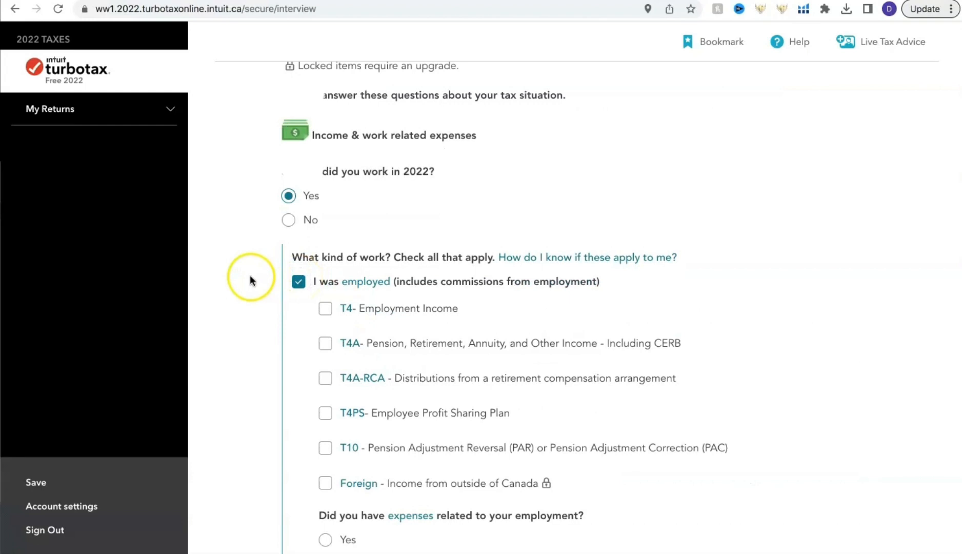
pyautogui.scroll(-8, 277, 297)
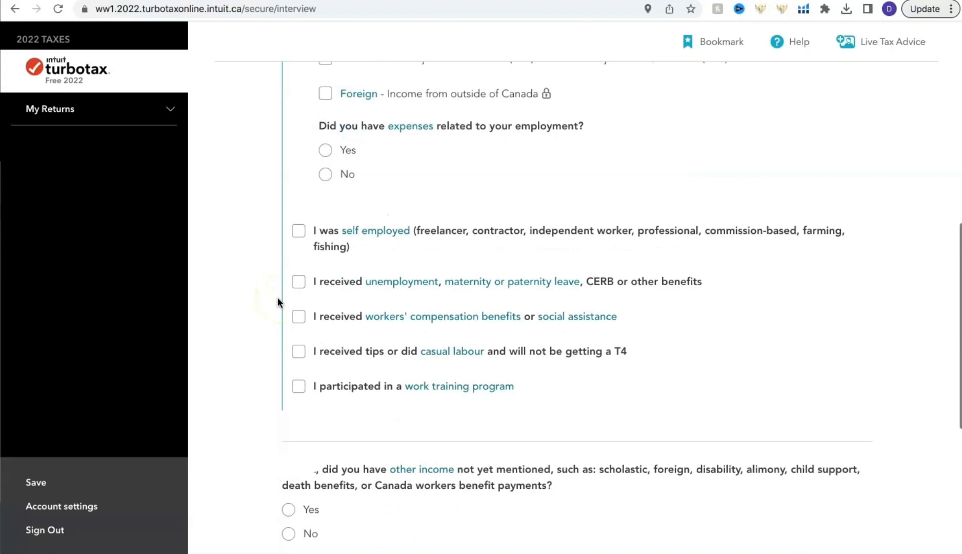
pyautogui.scroll(-5, 277, 302)
pyautogui.click(288, 268)
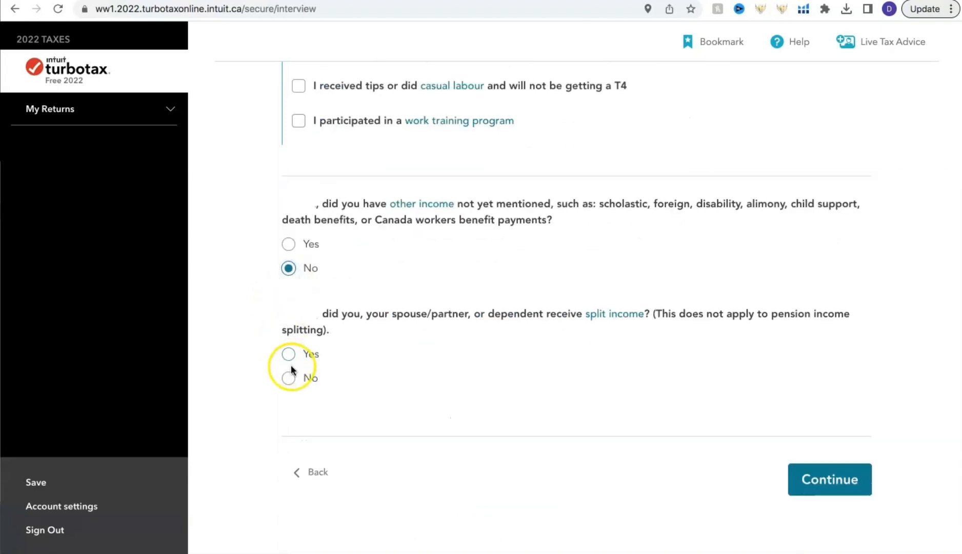
pyautogui.click(288, 377)
pyautogui.click(826, 482)
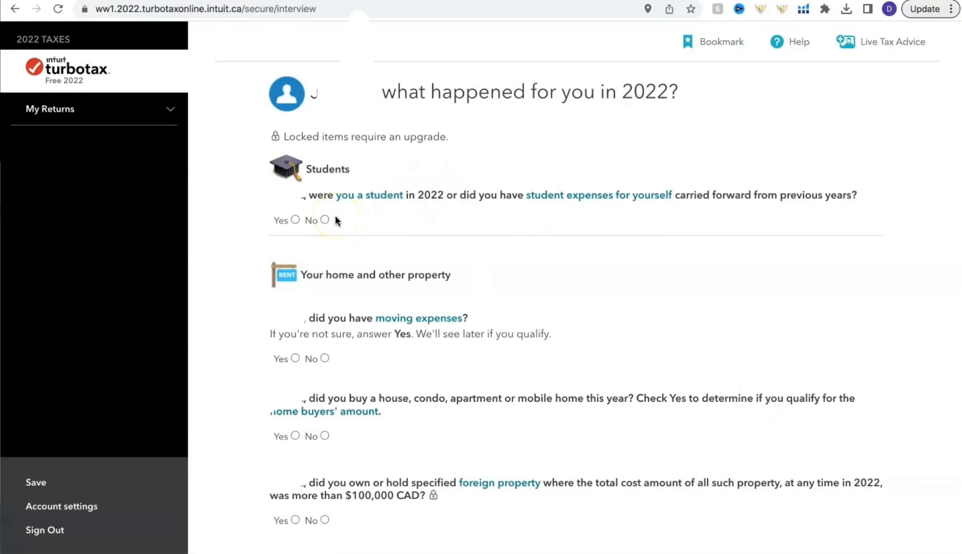
# - Look through the student, property and credit questions, read the help definition of eligible medical expenses and close it
pyautogui.scroll(-10, 233, 344)
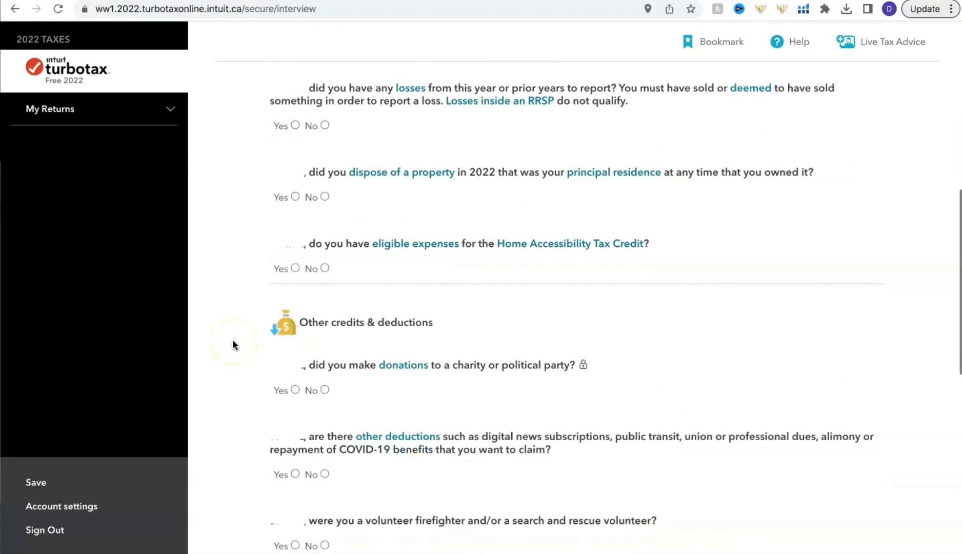
pyautogui.scroll(-5, 405, 390)
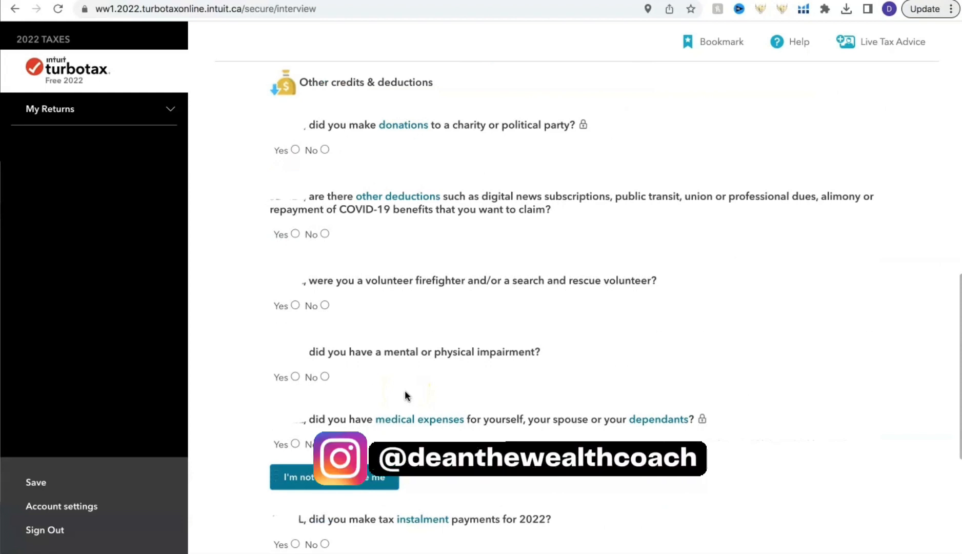
pyautogui.click(419, 419)
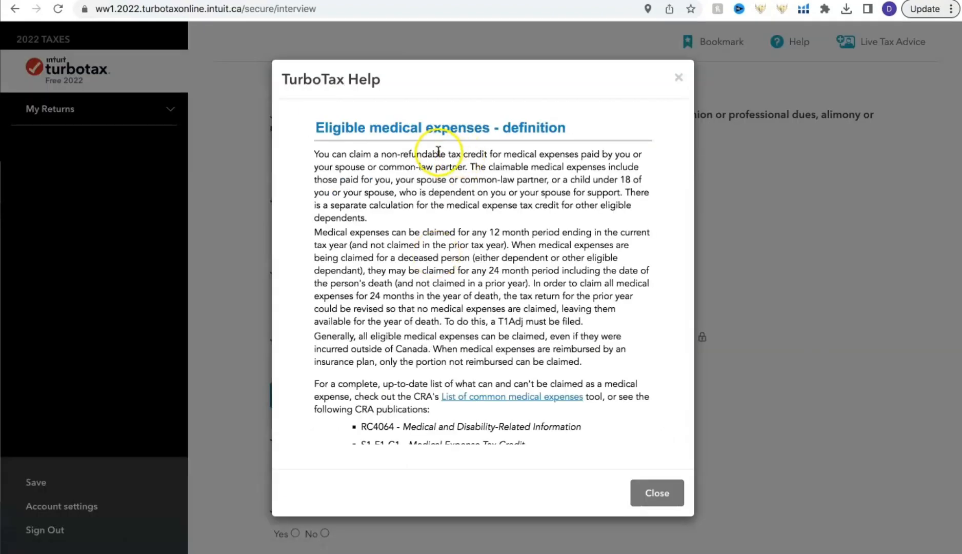
pyautogui.scroll(-2, 533, 192)
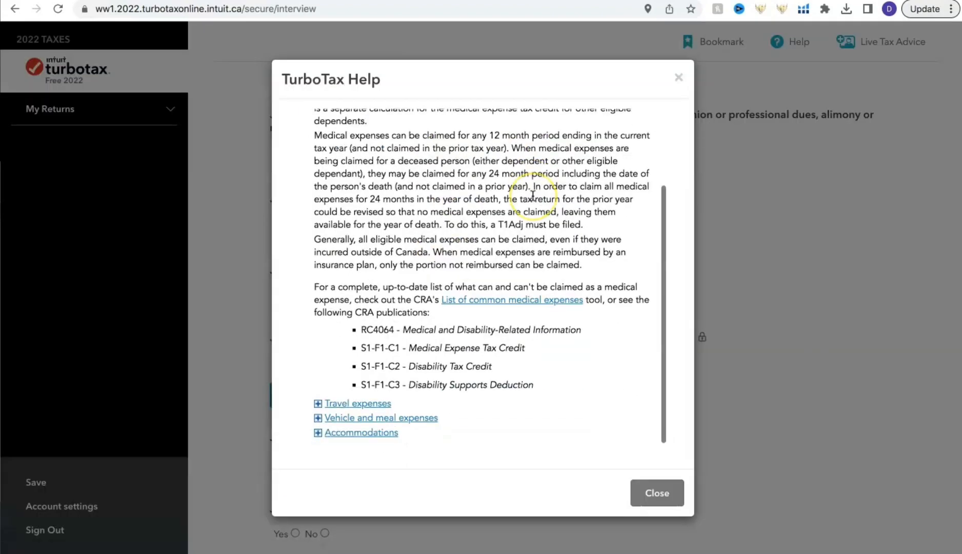
pyautogui.scroll(3, 538, 285)
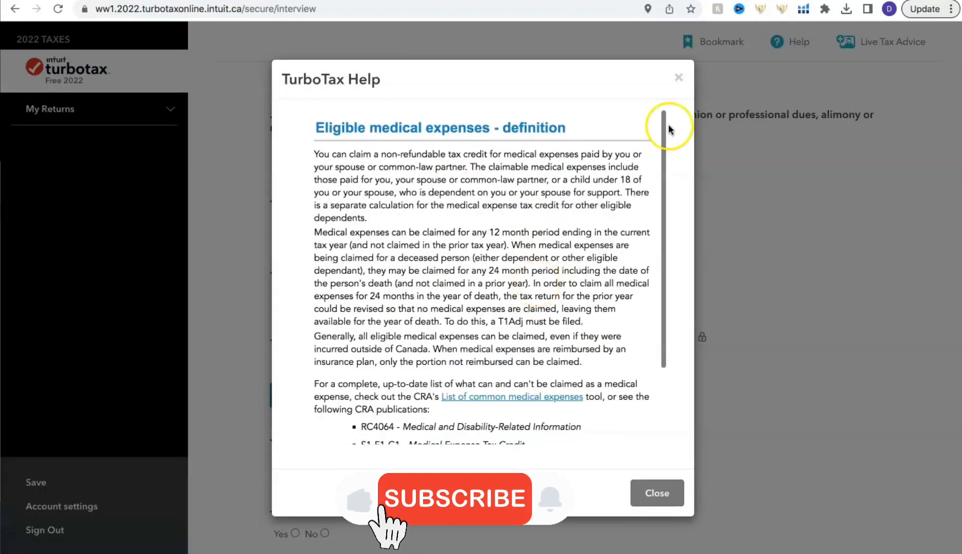
pyautogui.click(678, 78)
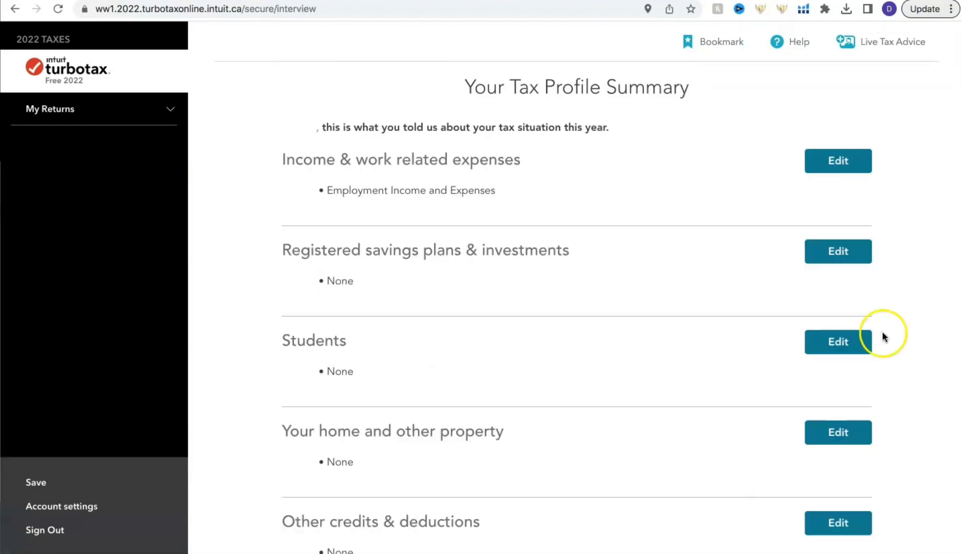
# - Accept the tax profile summary and go through the auto-fill introduction to the CRA import page
pyautogui.scroll(-5, 693, 314)
pyautogui.click(829, 417)
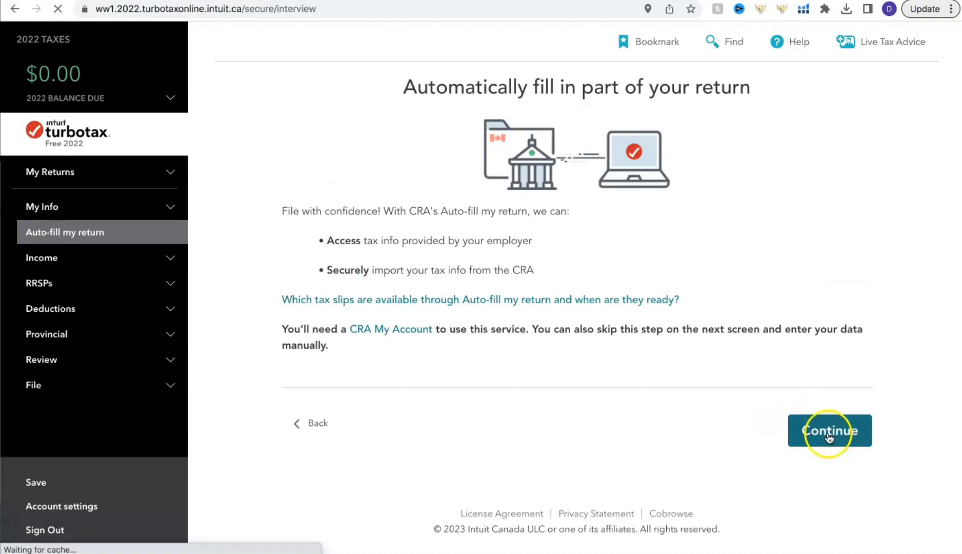
pyautogui.click(830, 431)
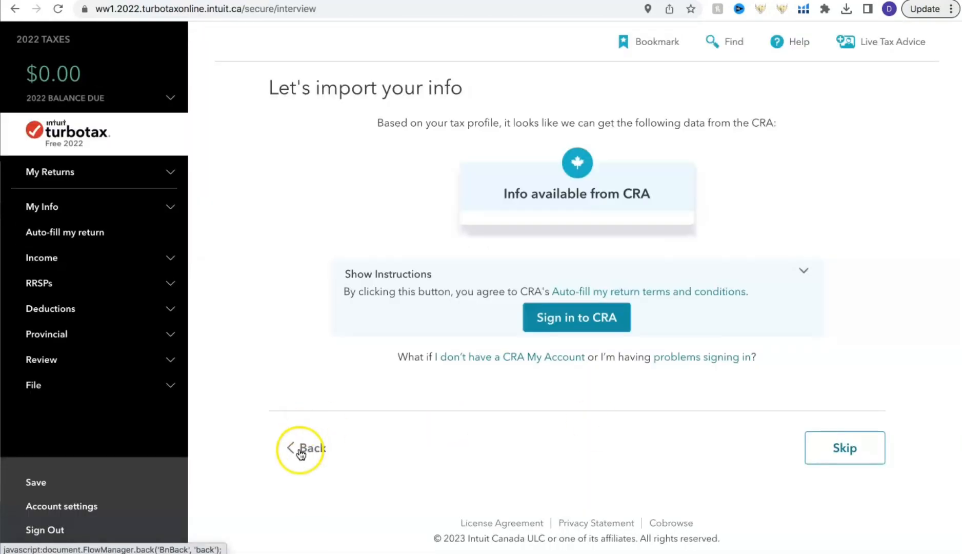
# - Review the auto-fill introduction again, skip the CRA import and start the income section
pyautogui.click(304, 448)
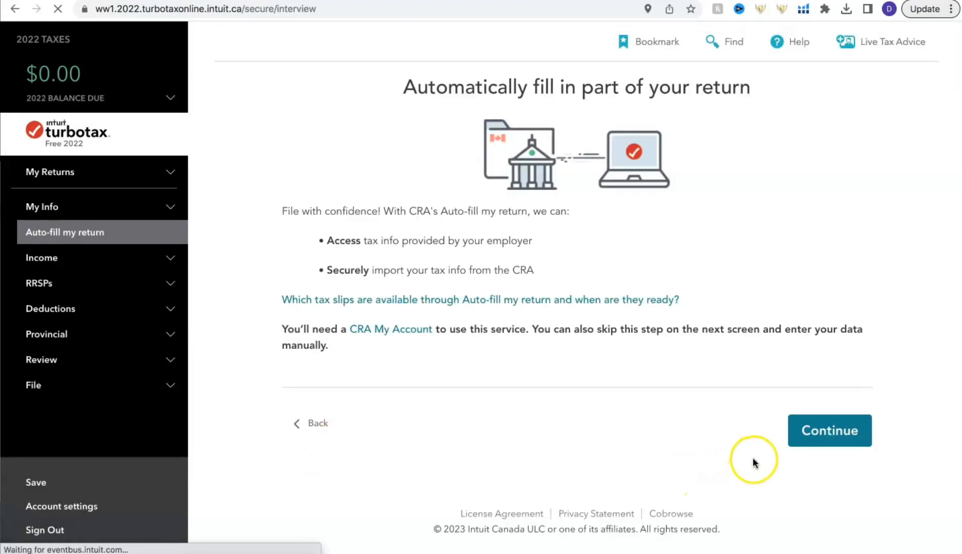
pyautogui.click(814, 435)
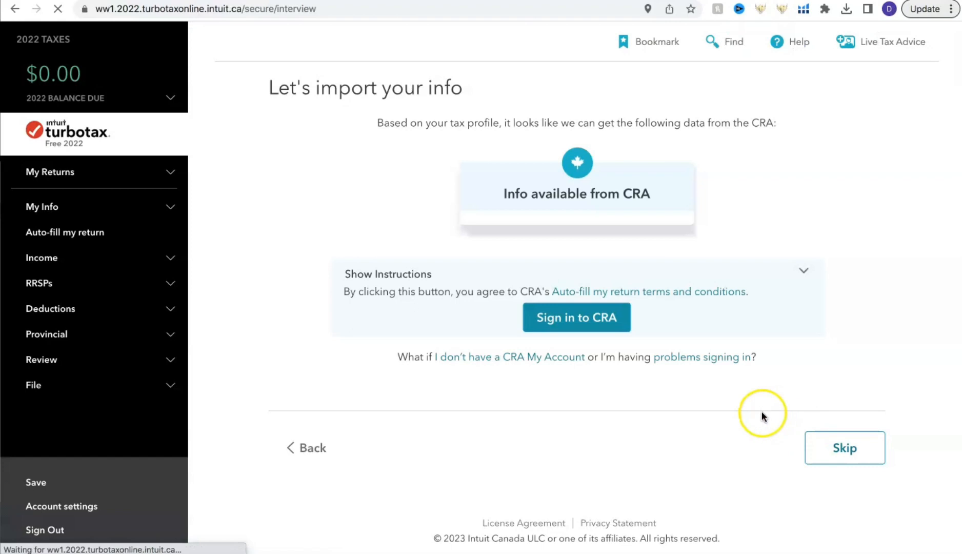
pyautogui.click(834, 447)
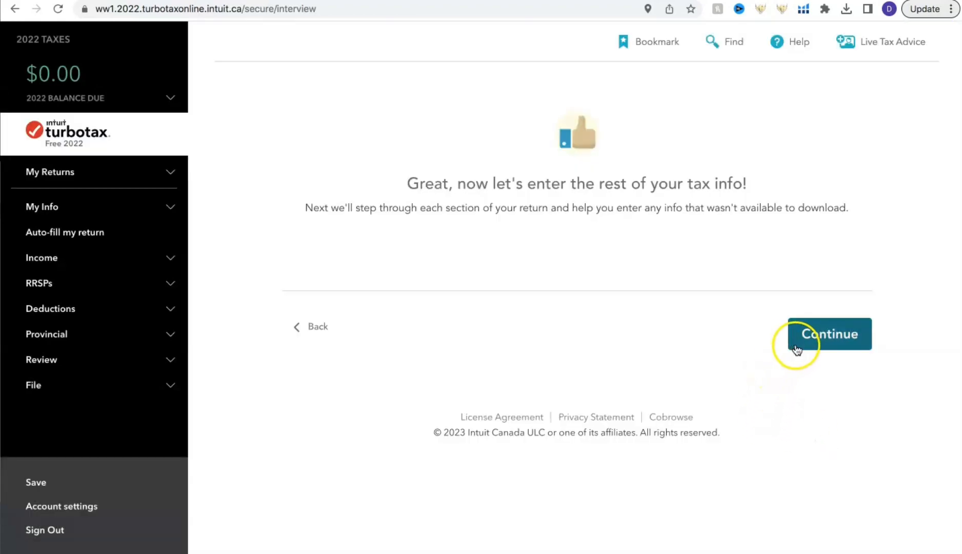
pyautogui.click(800, 345)
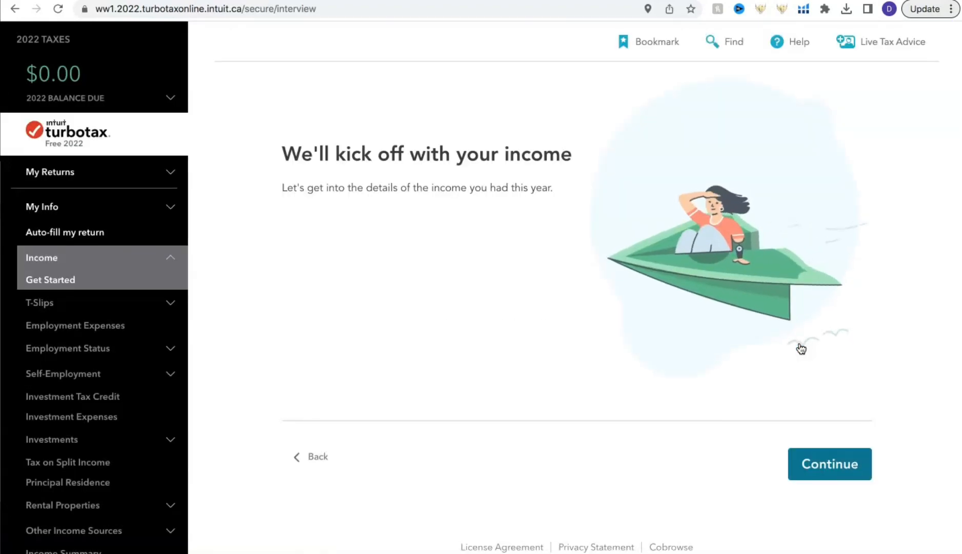
pyautogui.click(799, 460)
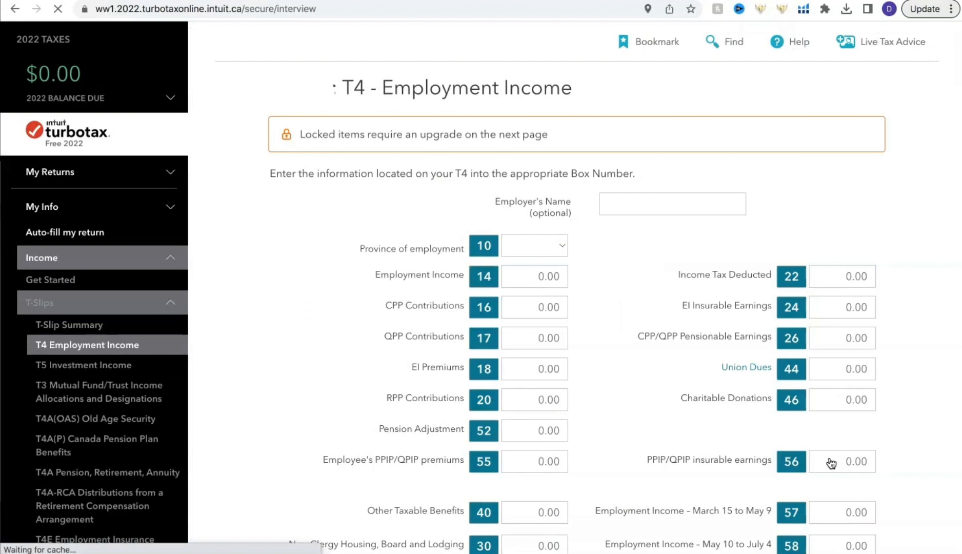
# - Finish the T4 employment income slips, then check the income summary and accept it
pyautogui.scroll(-10, 815, 374)
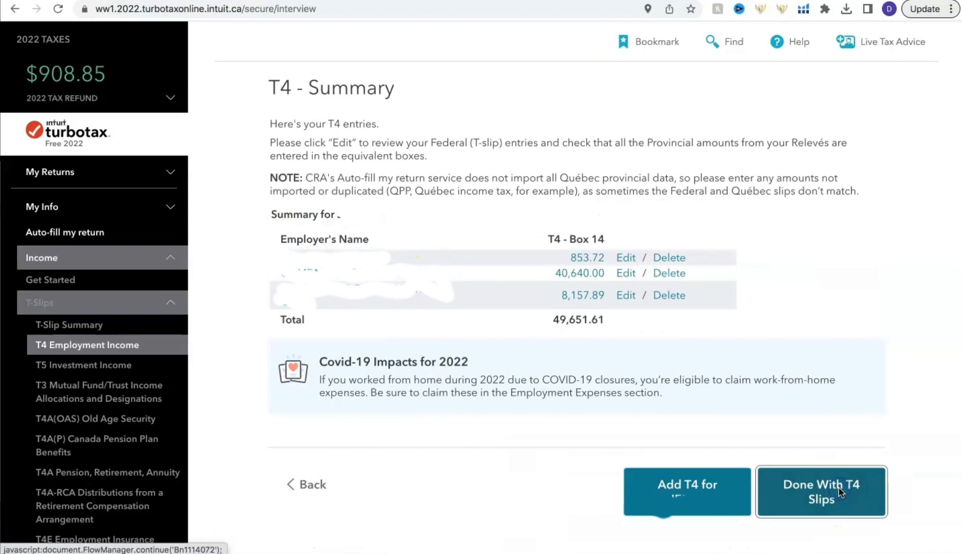
pyautogui.click(839, 492)
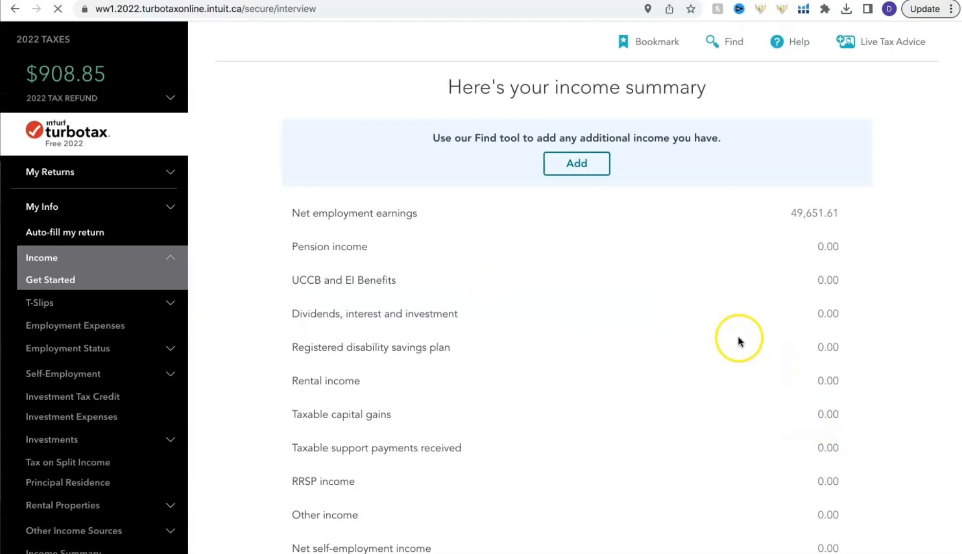
pyautogui.scroll(-6, 738, 335)
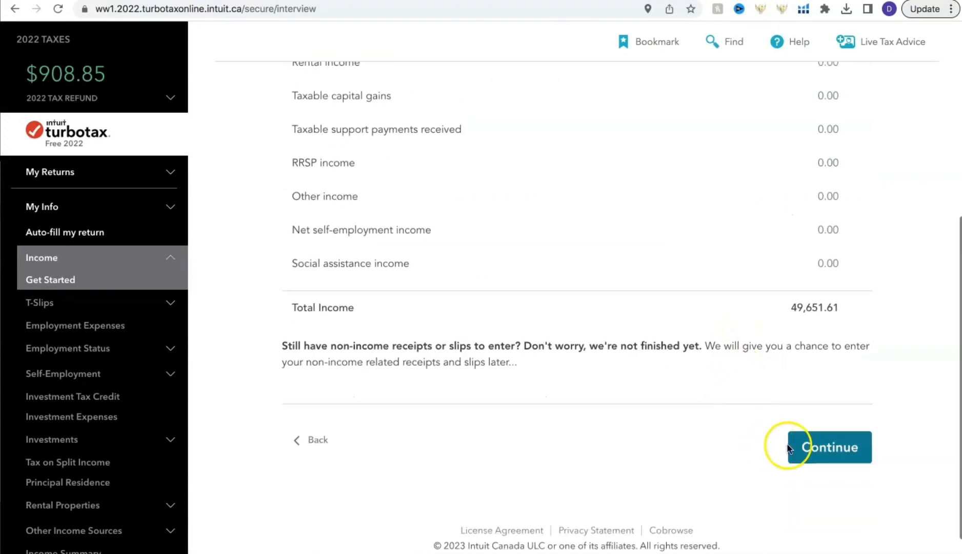
pyautogui.click(792, 448)
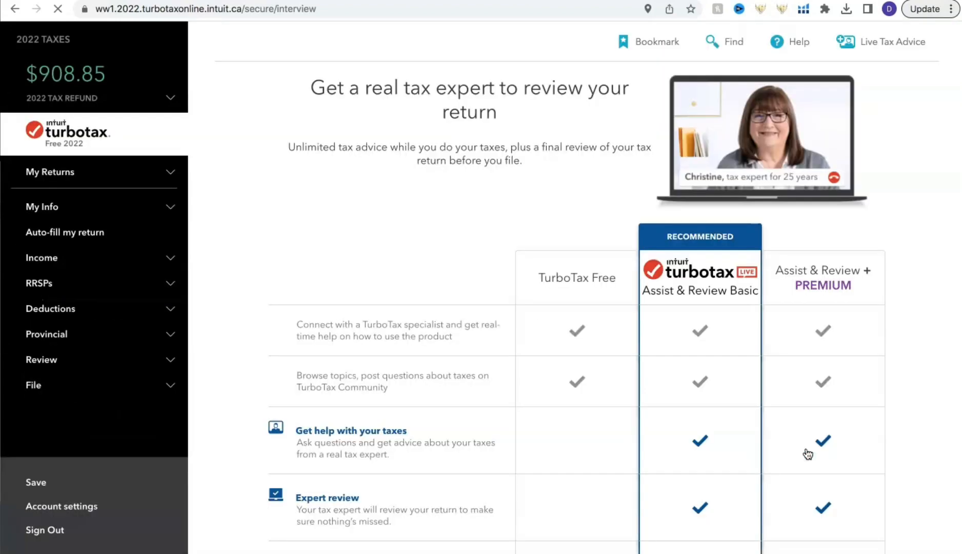
# - Compare the expert review plans, continue with TurboTax Free without upgrading, and start the RRSP section
pyautogui.scroll(-5, 638, 374)
pyautogui.scroll(5, 637, 374)
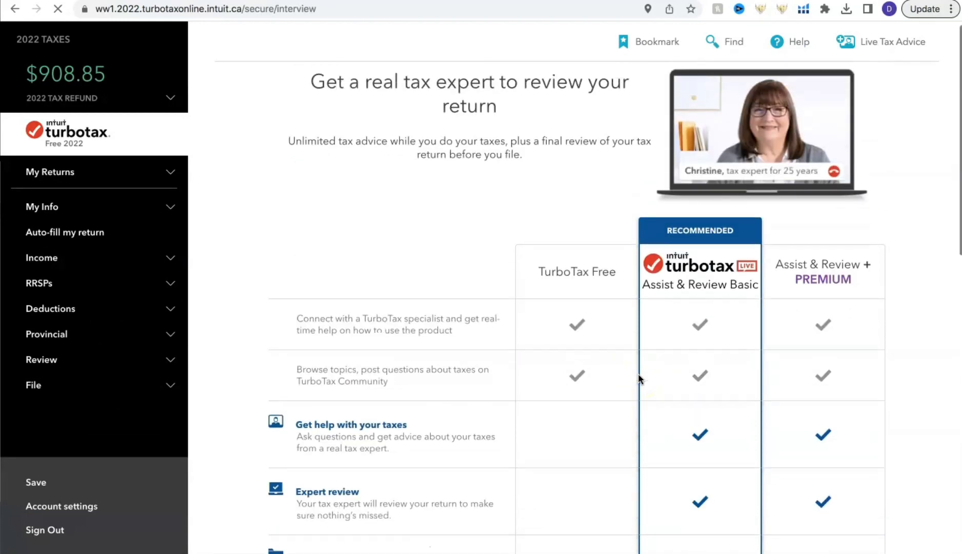
pyautogui.scroll(-5, 436, 330)
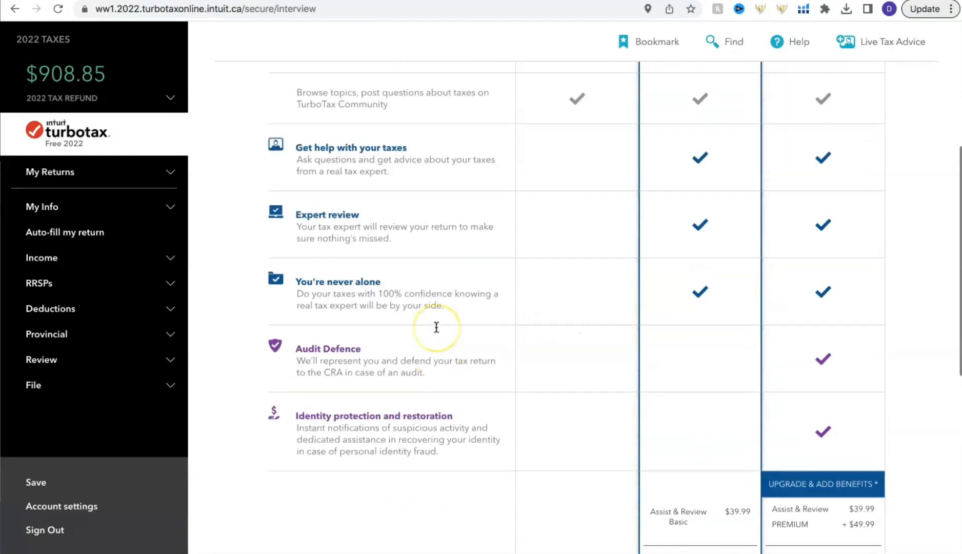
pyautogui.scroll(-5, 436, 327)
pyautogui.click(600, 371)
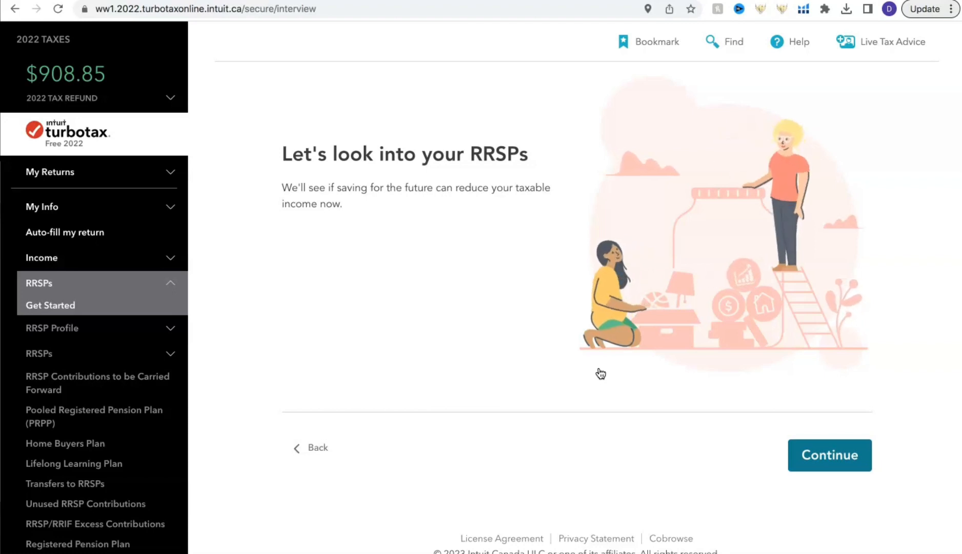
pyautogui.click(809, 453)
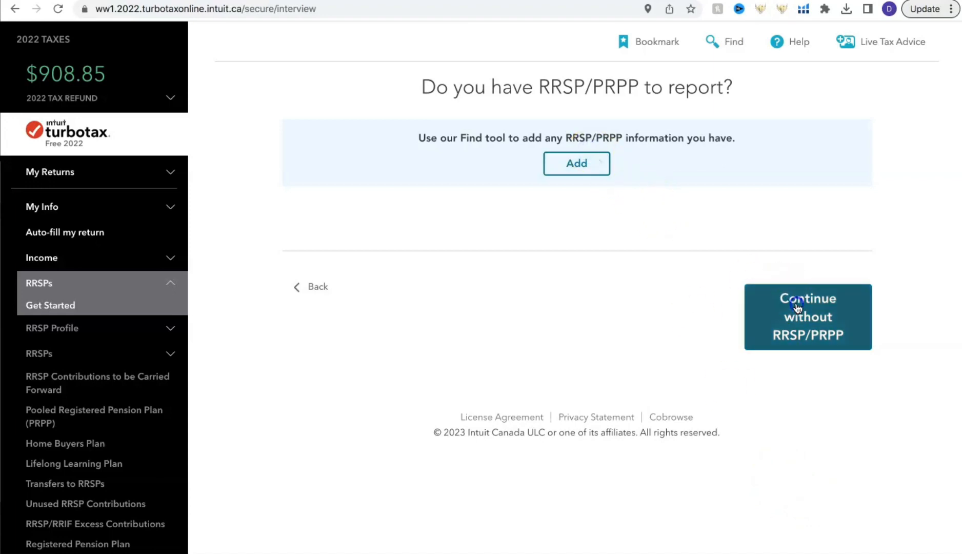
# - Search the Find tool for "RR" to look up RRSP items, and close it without adding any
pyautogui.click(576, 164)
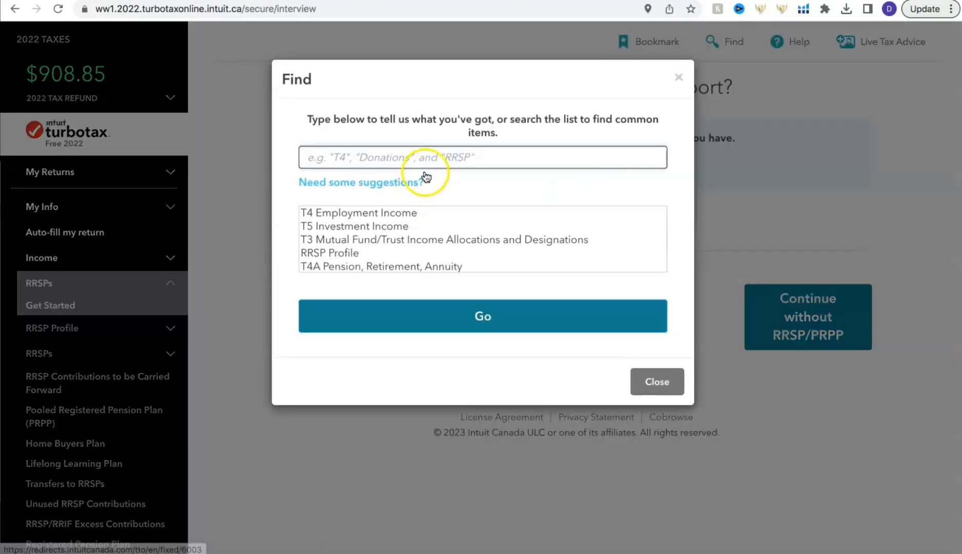
pyautogui.click(432, 158)
pyautogui.write('RR')
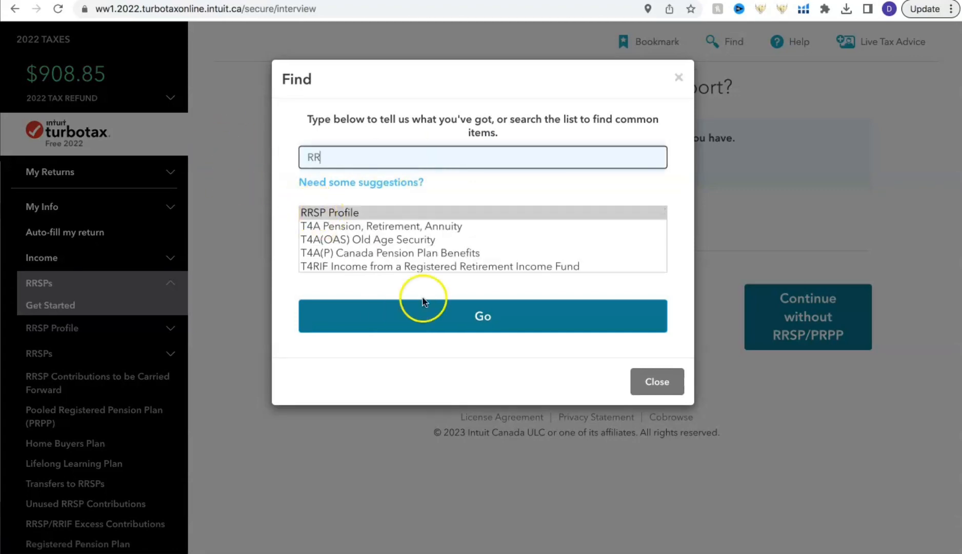
pyautogui.click(659, 382)
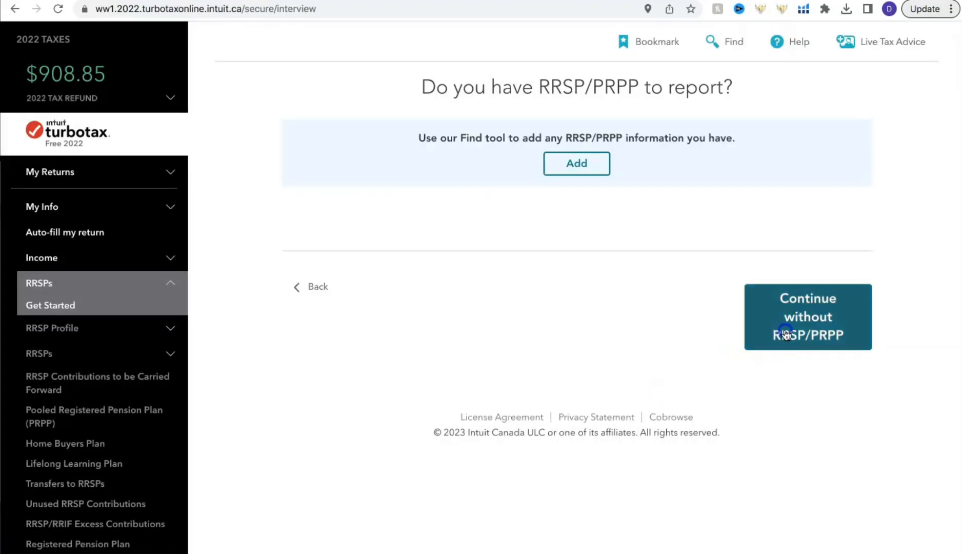
# - Continue without any RRSP/PRPP to report and start the deductions section
pyautogui.click(785, 334)
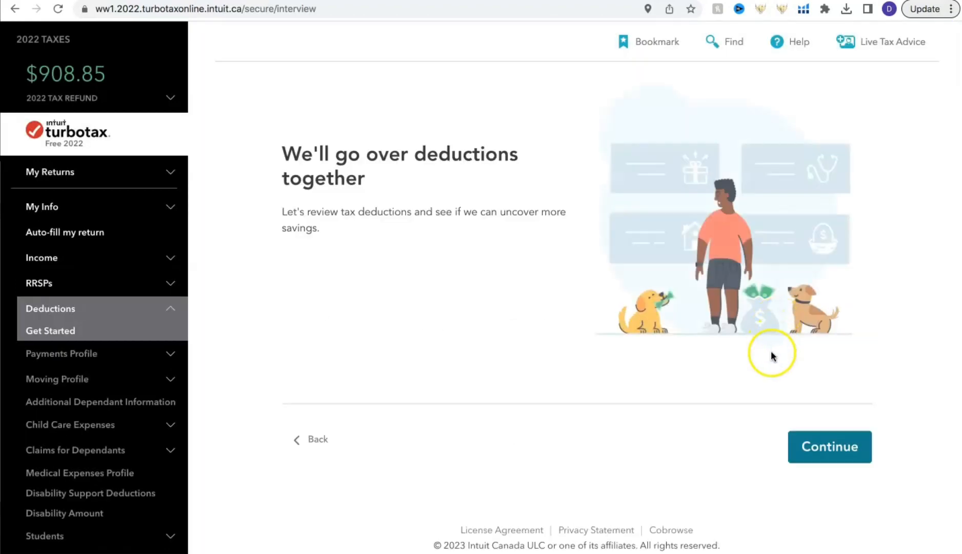
pyautogui.click(820, 443)
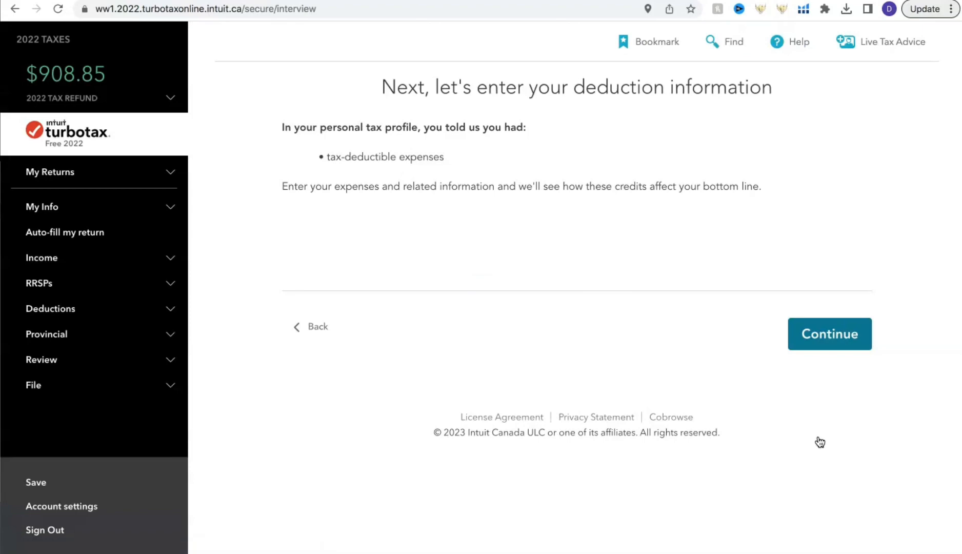
# - Pass the student loan interest page without entering any amounts, then review the deductions summary from total income through the refundable tax credits
pyautogui.click(817, 334)
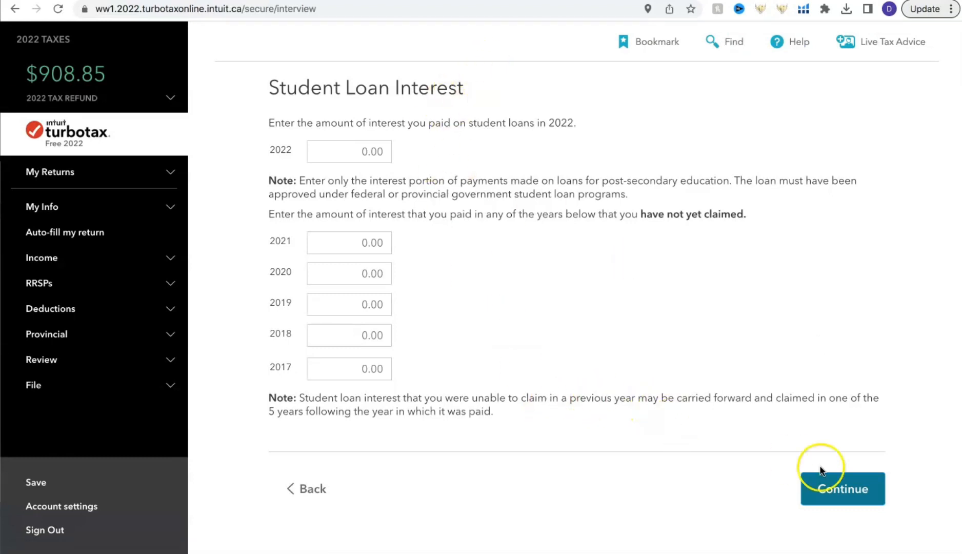
pyautogui.click(841, 488)
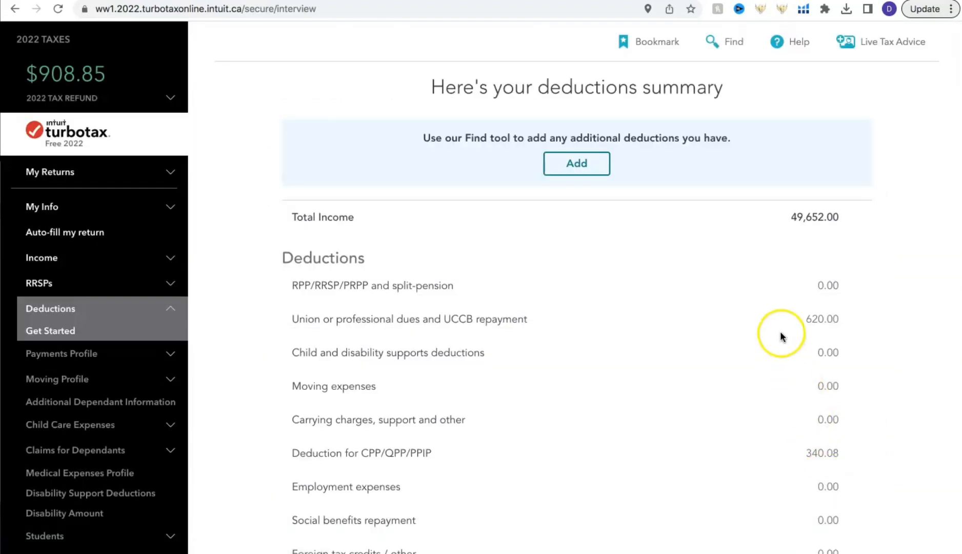
pyautogui.scroll(-8, 759, 285)
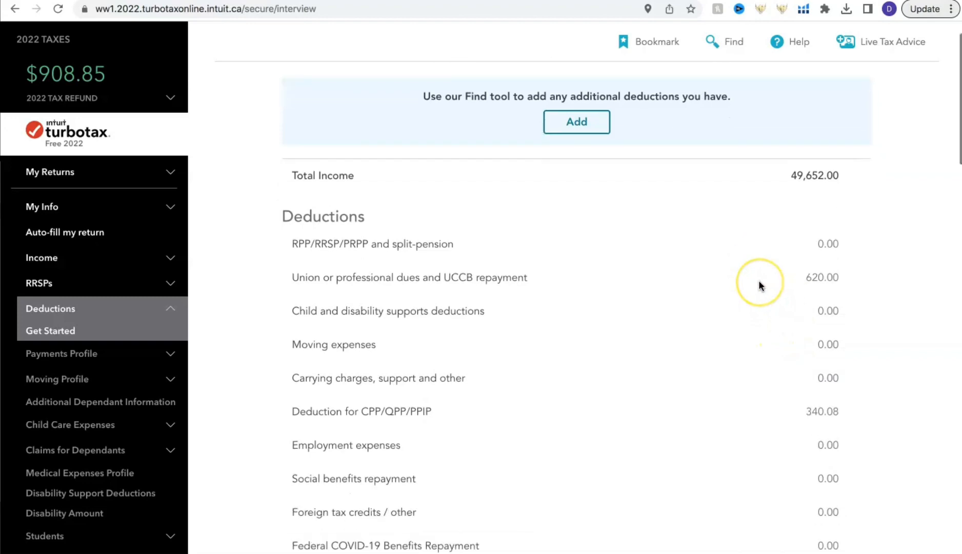
pyautogui.scroll(-7, 759, 285)
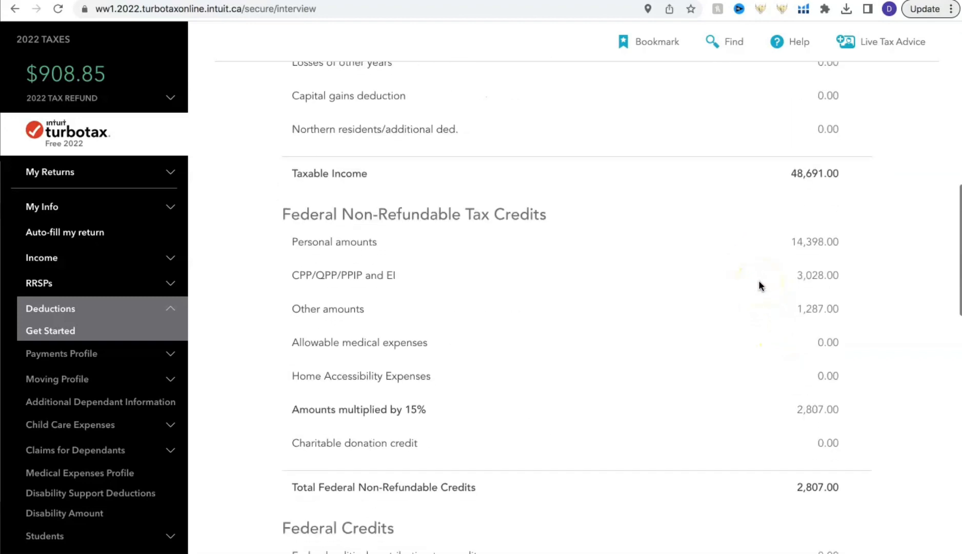
pyautogui.scroll(-2, 759, 286)
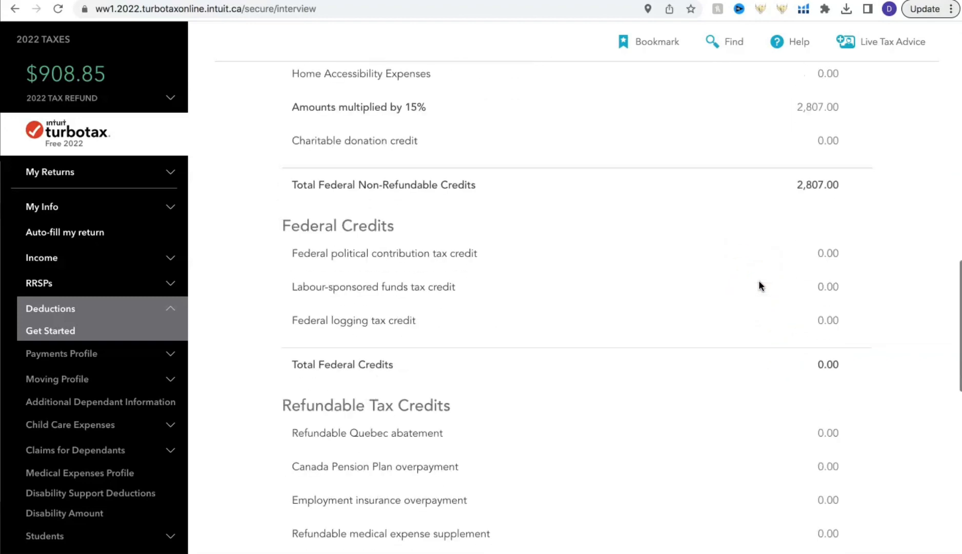
pyautogui.scroll(16, 759, 285)
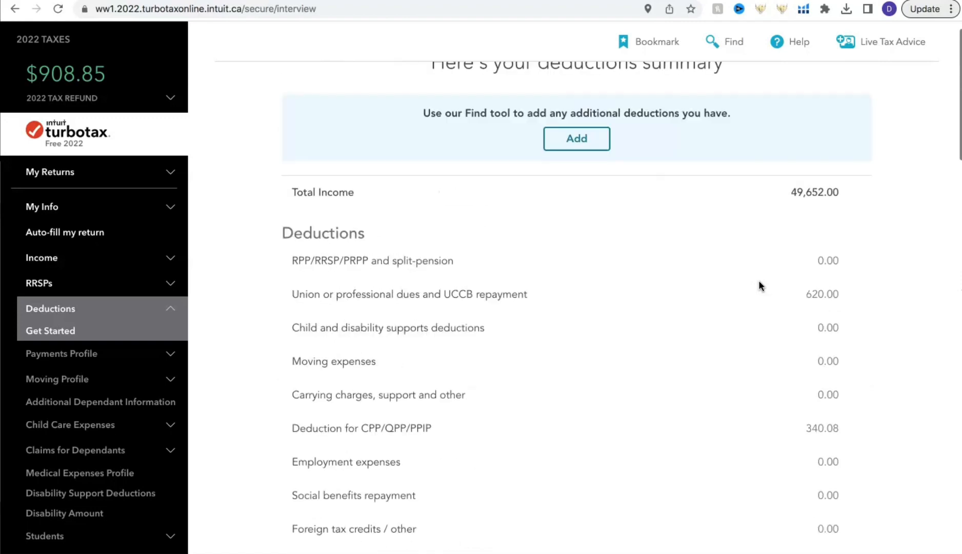
pyautogui.scroll(-6, 758, 262)
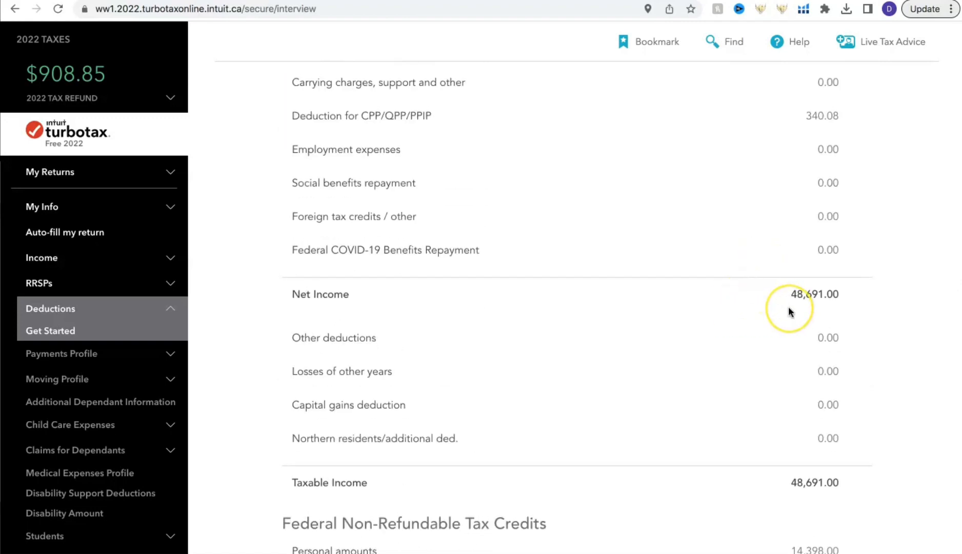
pyautogui.scroll(-15, 788, 307)
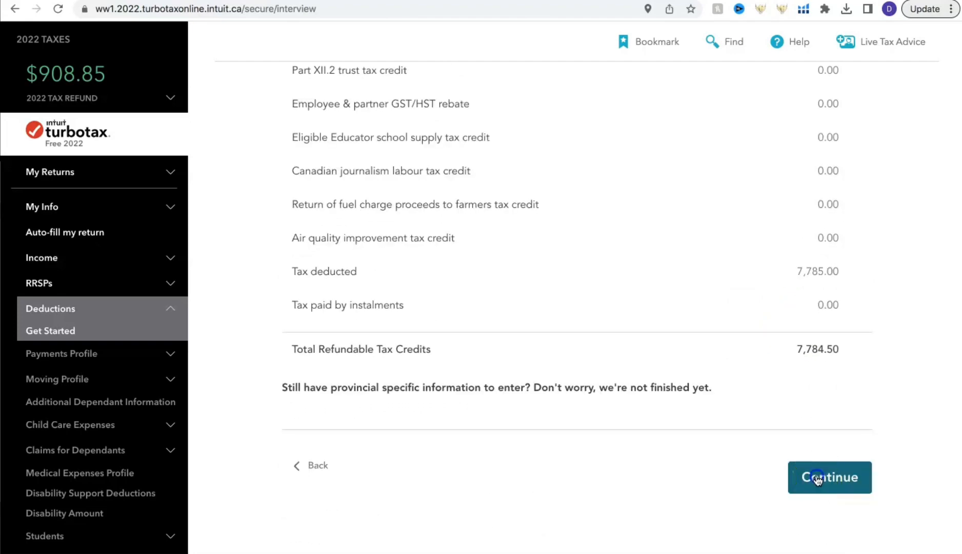
# - Accept the deductions summary and start the provincial return, proceeding to the 2022 provincial profile for Ontario
pyautogui.click(817, 477)
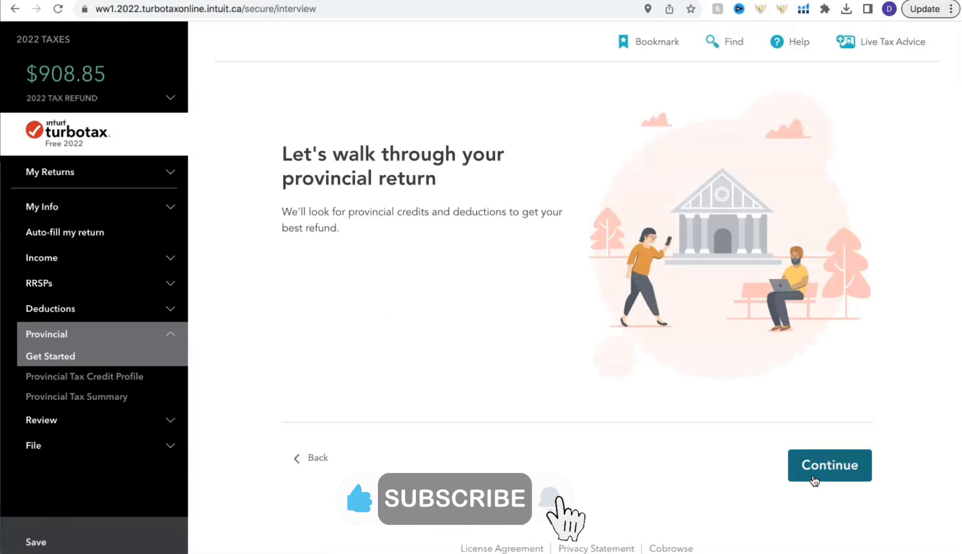
pyautogui.click(814, 480)
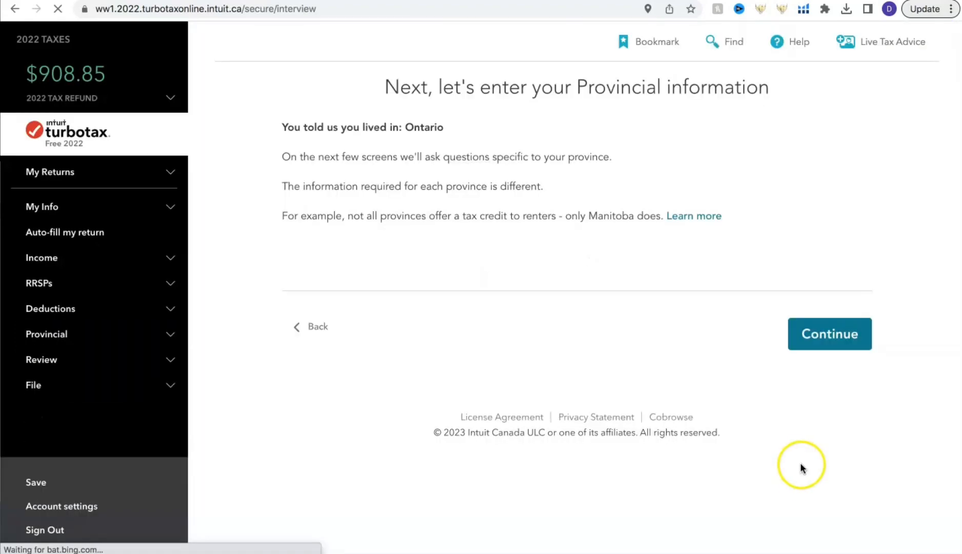
pyautogui.click(814, 335)
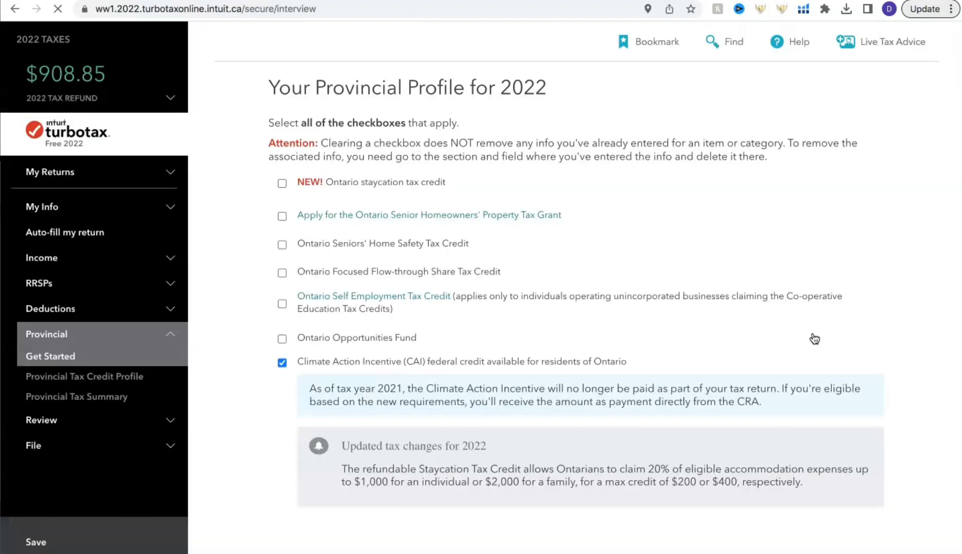
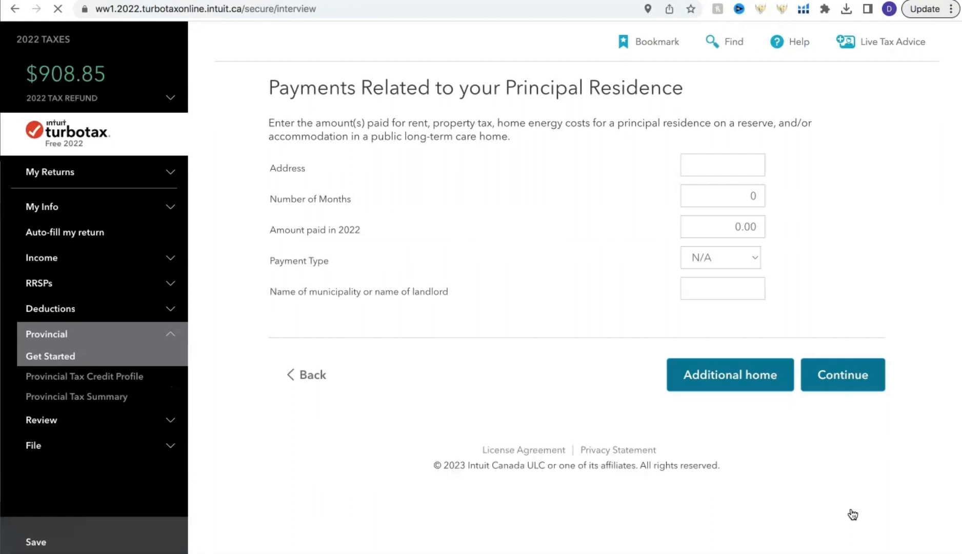
# - Leave the principal residence payments blank and keep No for both the delayed Ontario Trillium Benefit payment and student residence questions
pyautogui.click(819, 386)
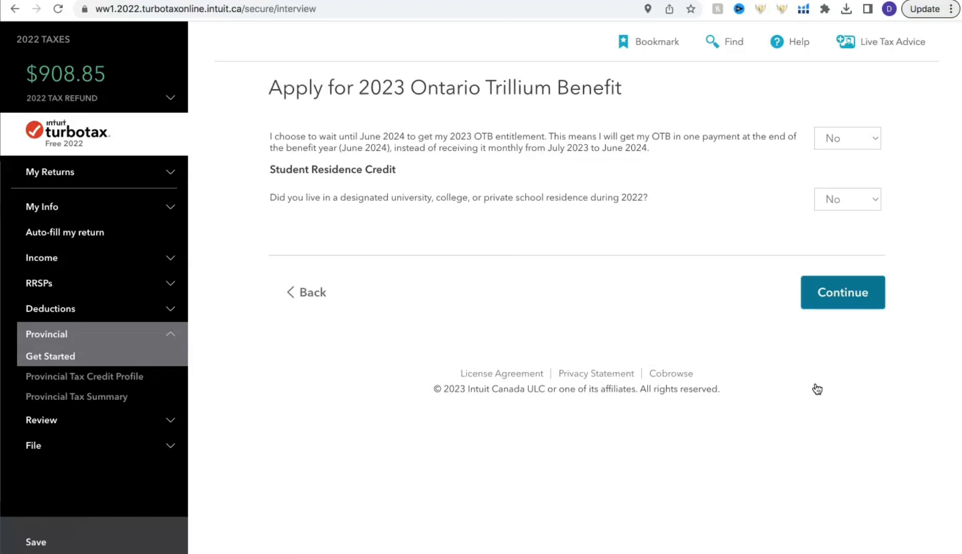
pyautogui.click(806, 288)
pyautogui.click(841, 295)
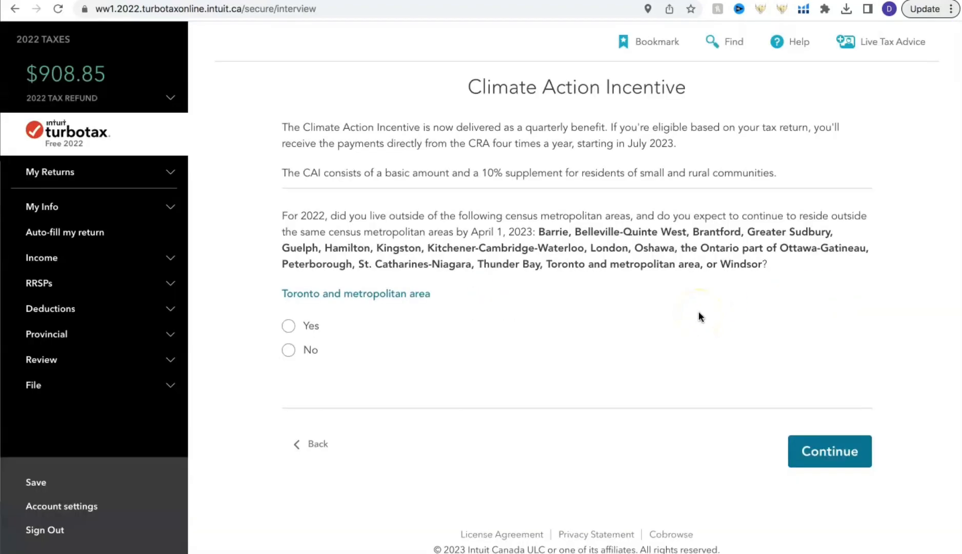
# - Answer No to living outside the listed metropolitan areas for the Climate Action Incentive and accept the benefit estimate
pyautogui.click(290, 350)
pyautogui.click(843, 459)
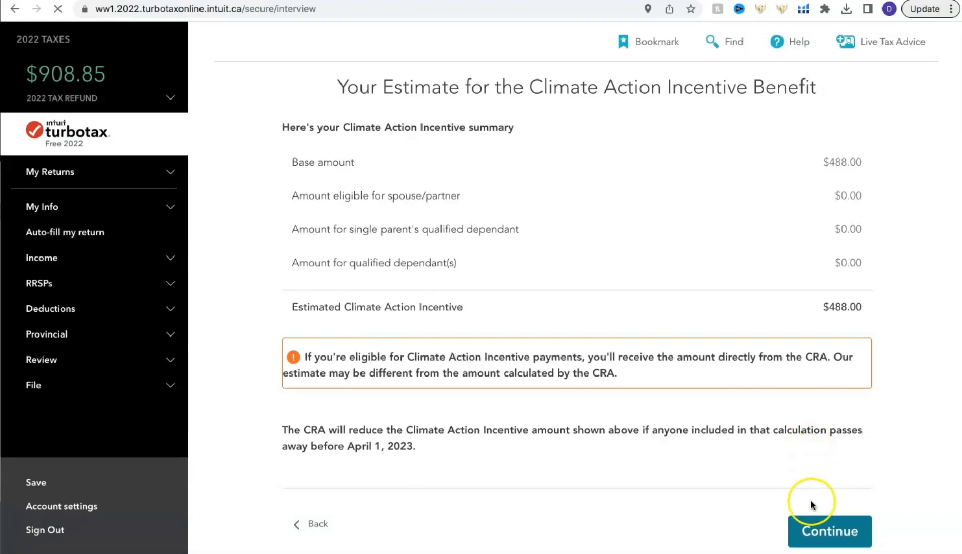
pyautogui.click(819, 531)
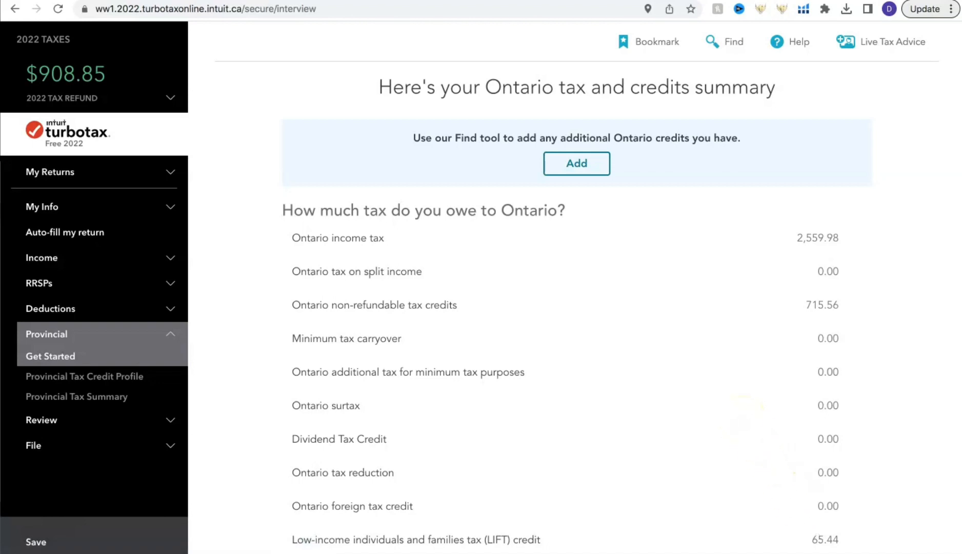
# - Review the Ontario tax and credits summary through to the total provincial tax credits and accept it without adding credits
pyautogui.scroll(-10, 721, 382)
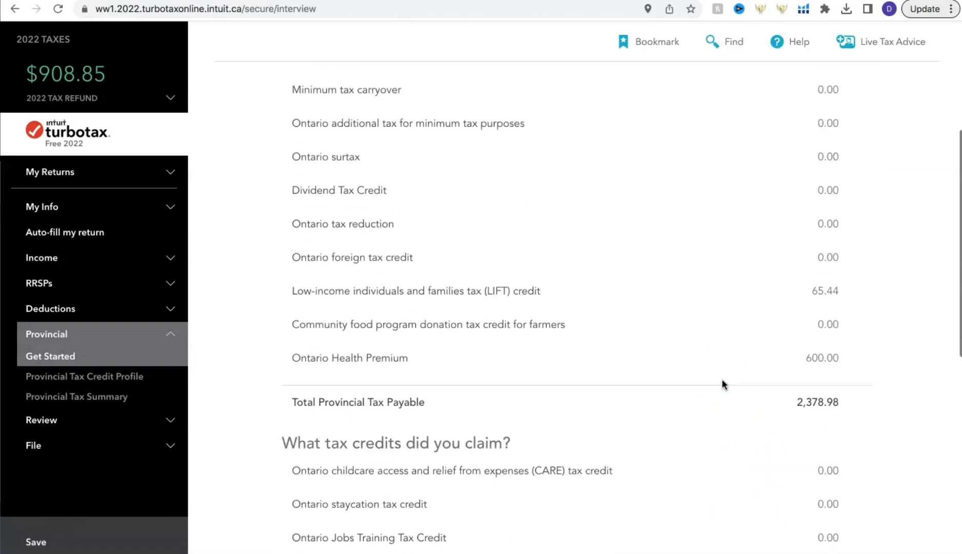
pyautogui.scroll(-4, 721, 384)
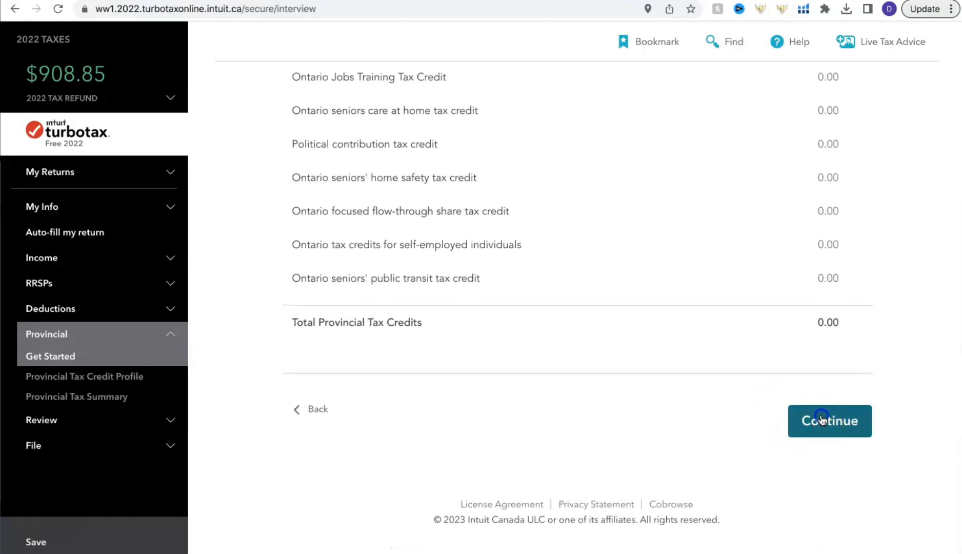
pyautogui.click(822, 418)
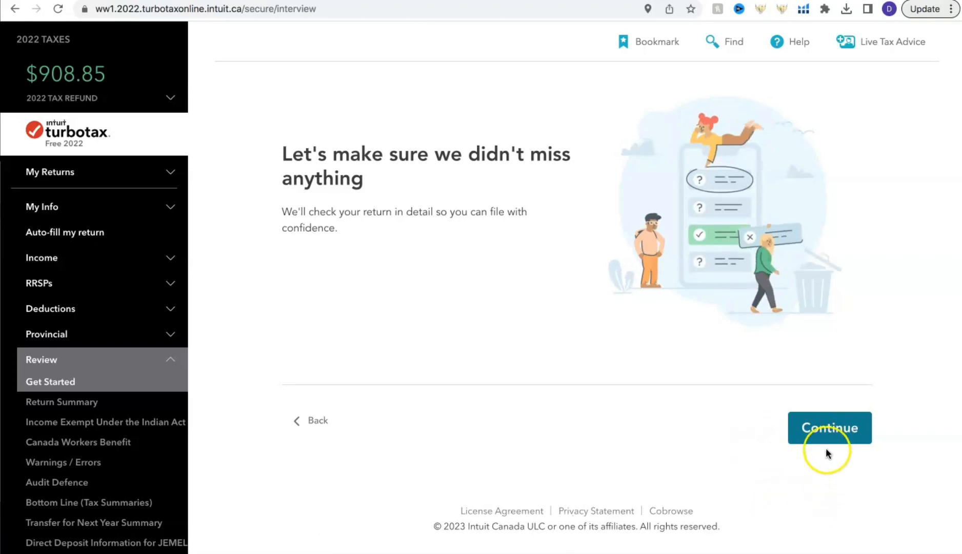
# - Start the detailed check of the return, accept the return summary without adding items and decline the expert review
pyautogui.click(824, 440)
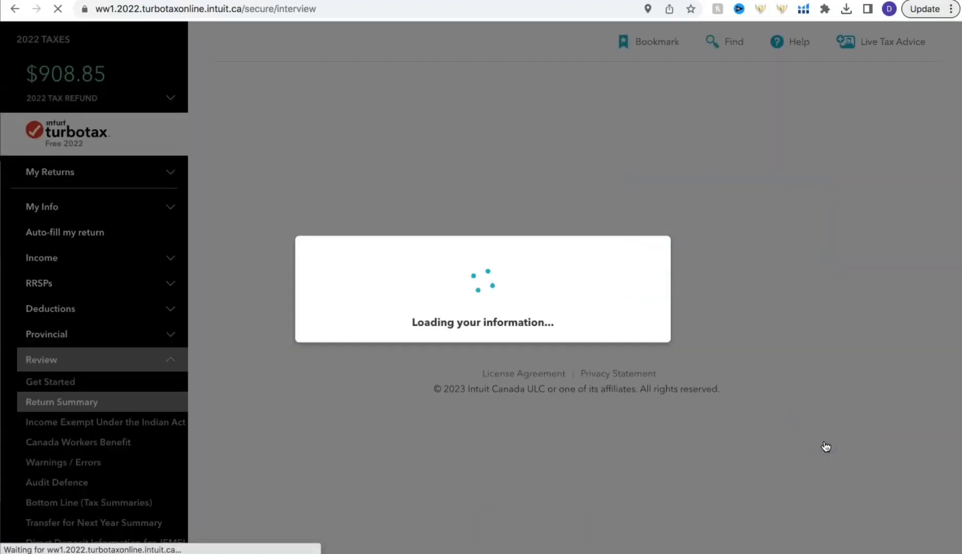
pyautogui.scroll(-4, 779, 348)
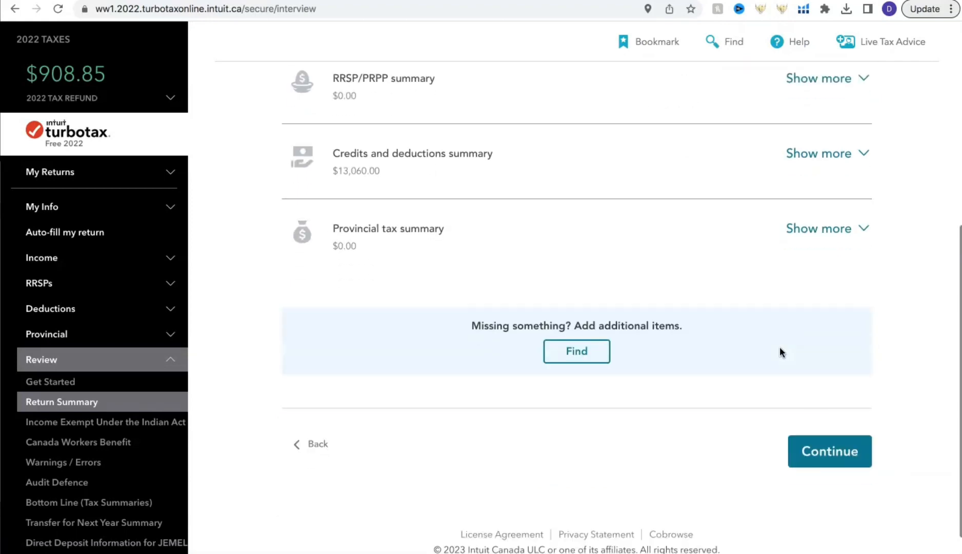
pyautogui.click(816, 442)
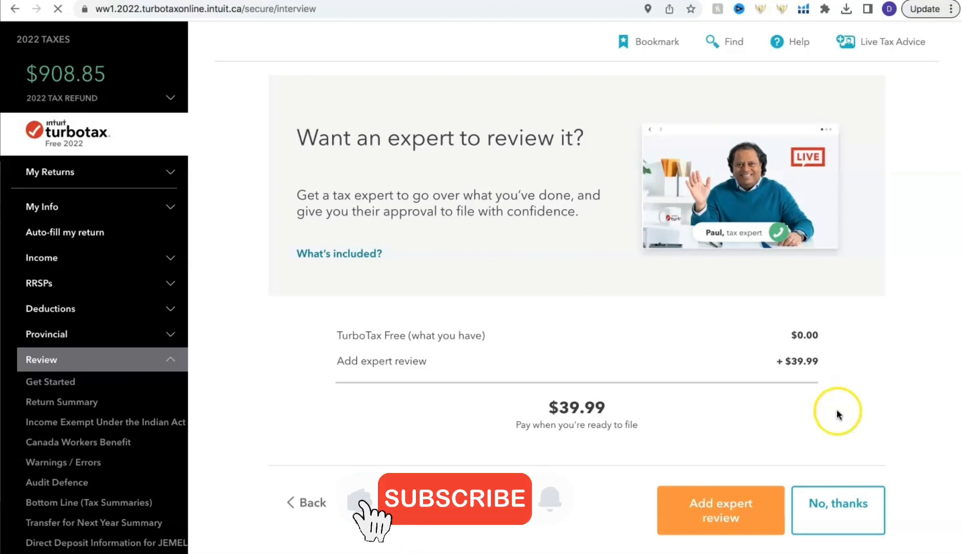
pyautogui.click(841, 507)
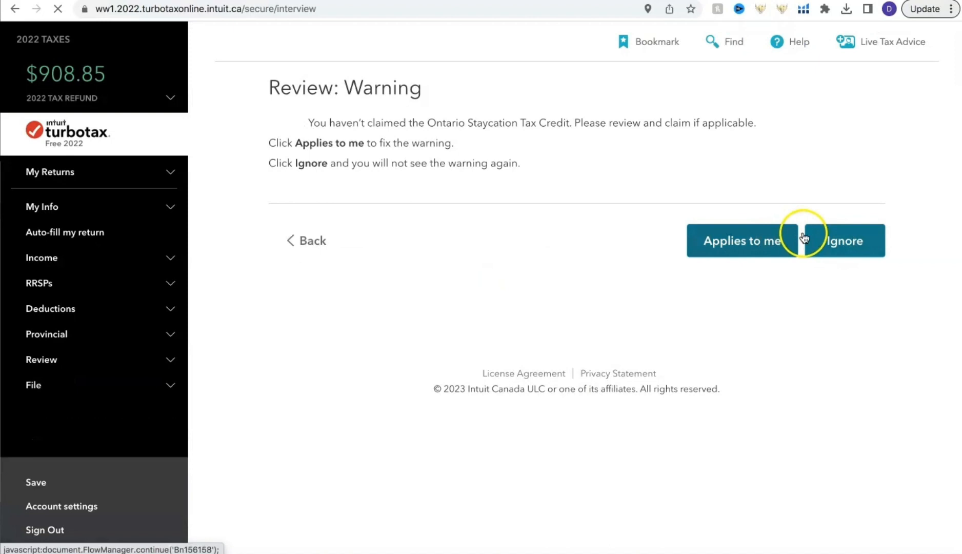
# - Ignore the Ontario Staycation Tax Credit warning and certify the personal information, leaving the NETFILE Access Code blank
pyautogui.click(804, 238)
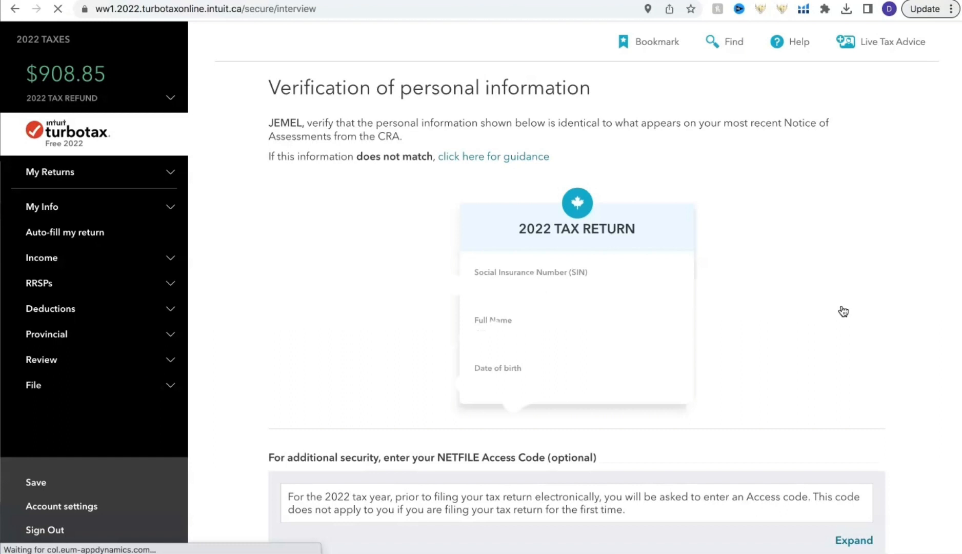
pyautogui.scroll(-7, 820, 359)
pyautogui.click(778, 441)
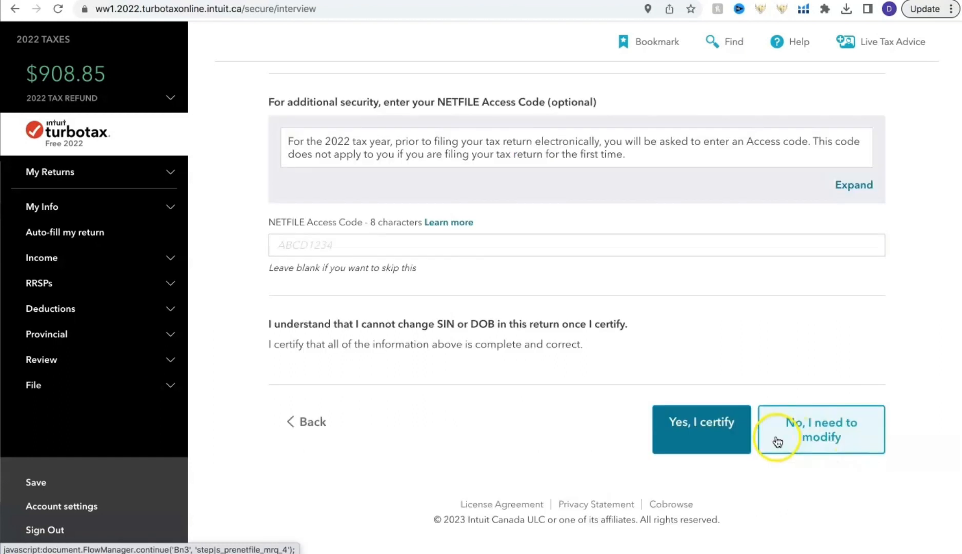
pyautogui.click(702, 428)
pyautogui.click(813, 437)
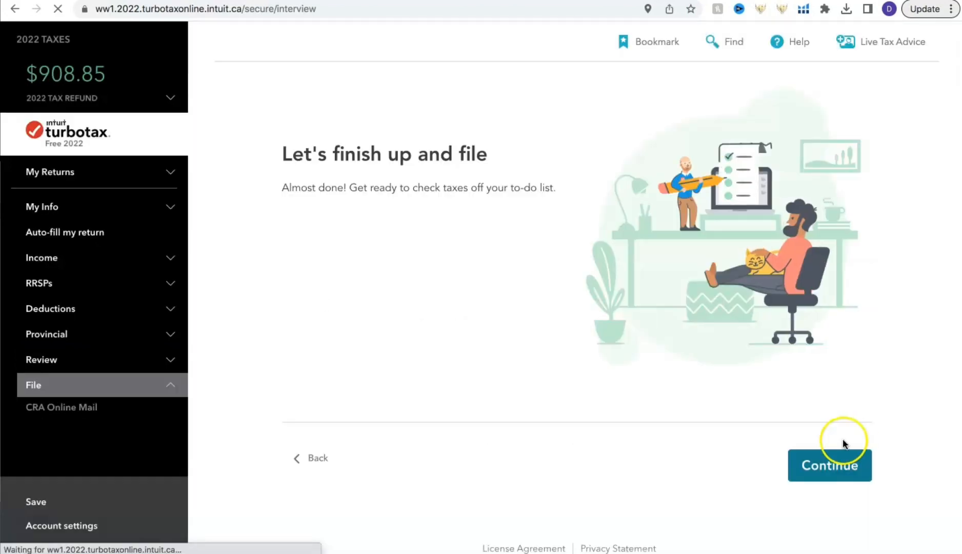
# - Proceed to the filing steps and complete the TurboTax Free order checkout with the billing address details
pyautogui.click(830, 461)
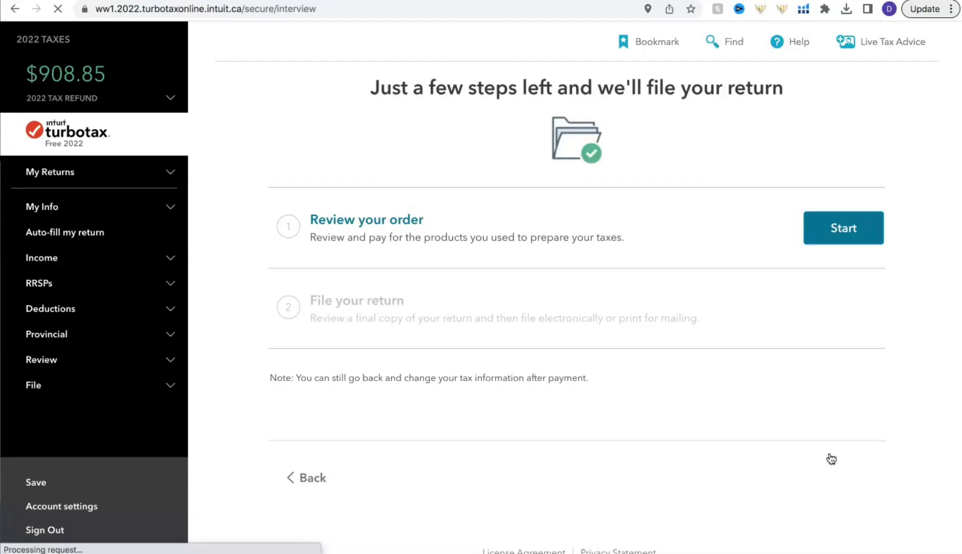
pyautogui.click(813, 232)
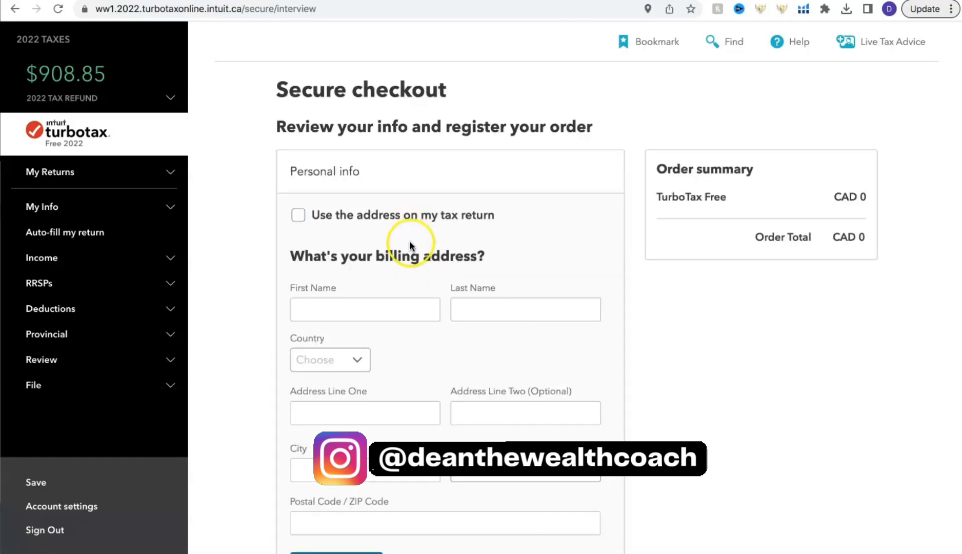
pyautogui.scroll(-3, 409, 241)
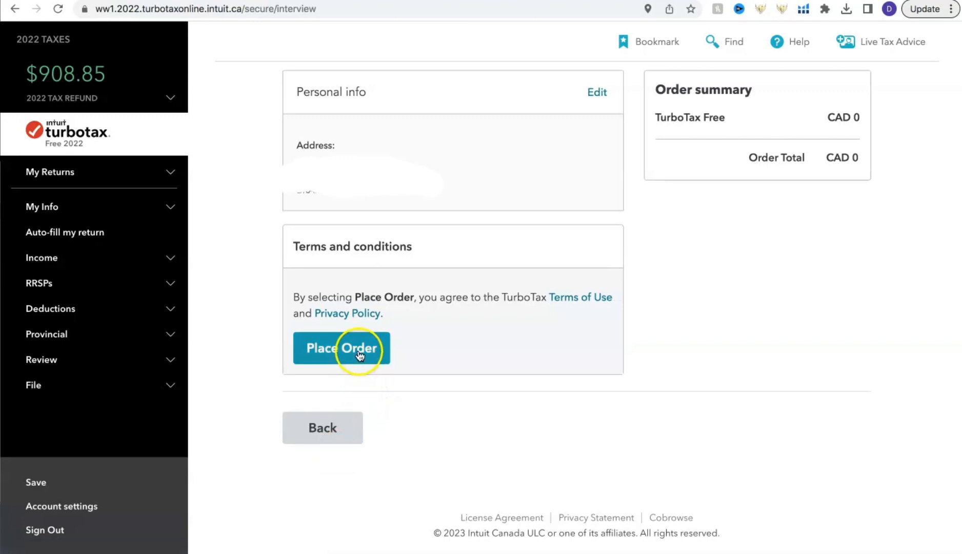
pyautogui.click(360, 353)
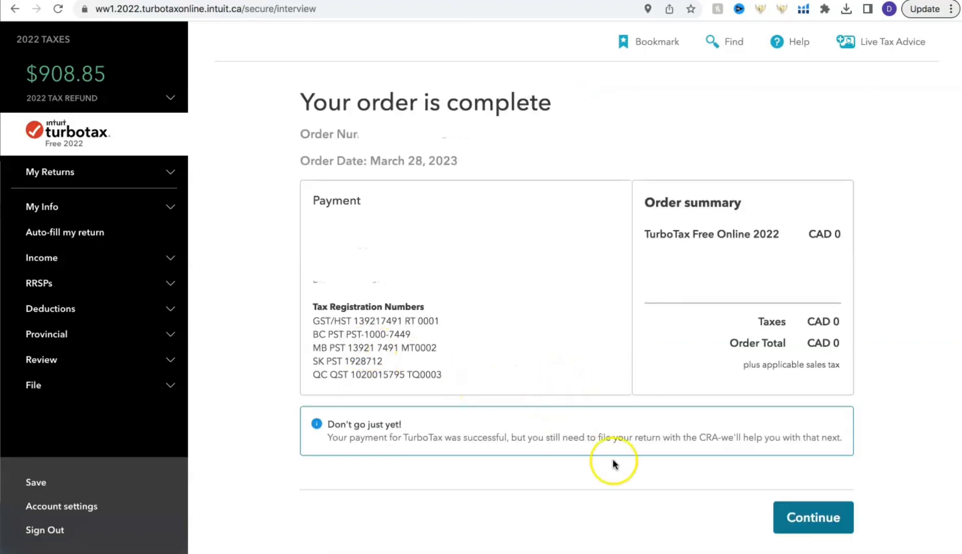
pyautogui.click(796, 516)
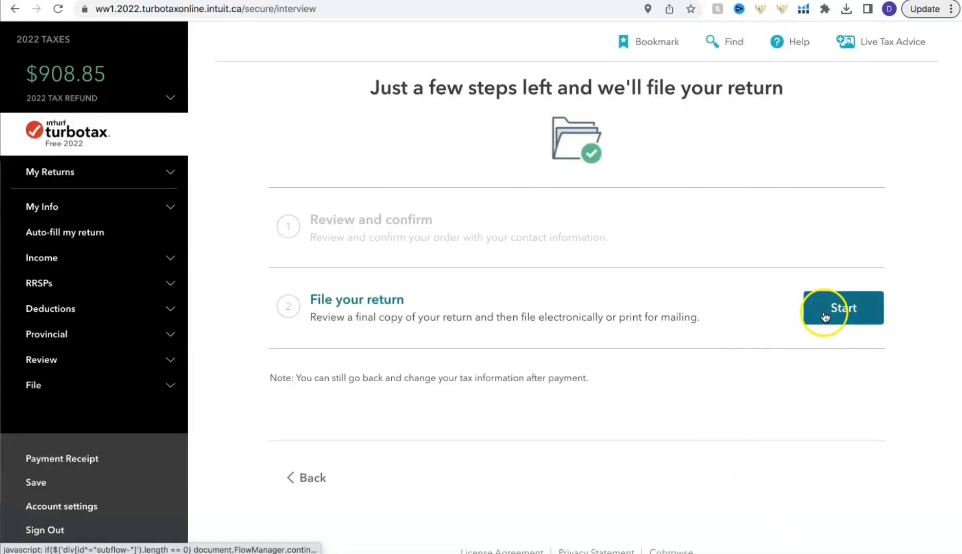
# - Start filing the return and answer "No, I am already signed up" for CRA's online mail
pyautogui.click(823, 313)
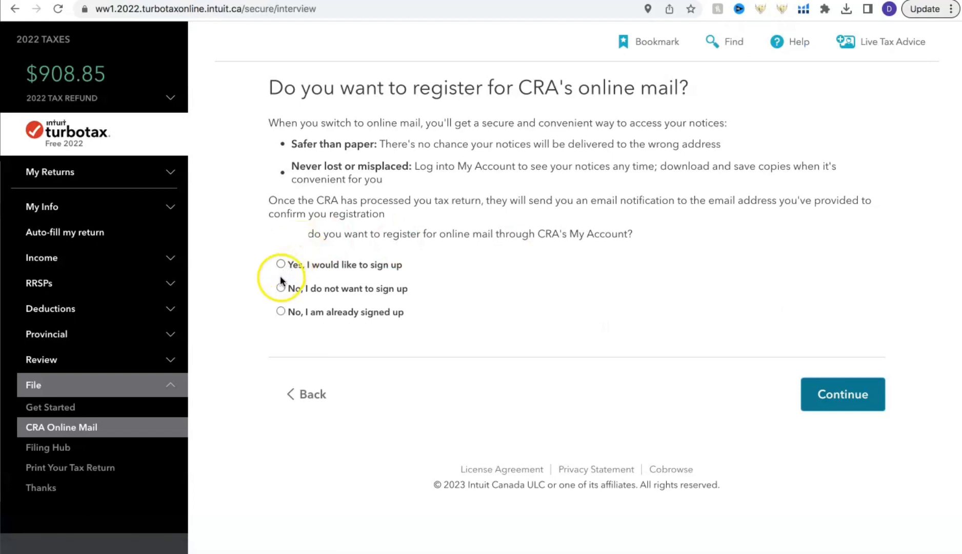
pyautogui.click(280, 312)
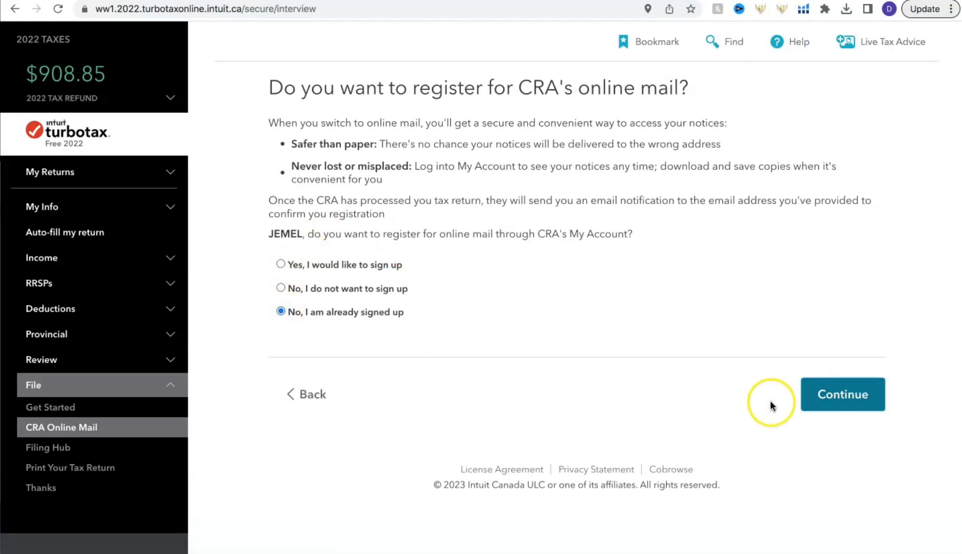
pyautogui.click(827, 393)
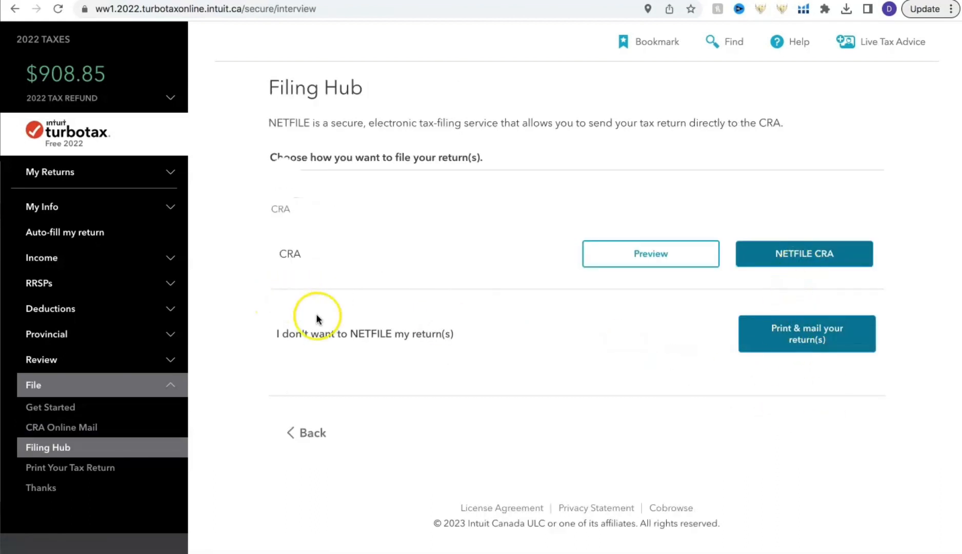
# - Choose NETFILE for the CRA return, keep No for Form T1198 with no access code, and dismiss the remaining NETFILE warnings
pyautogui.click(760, 253)
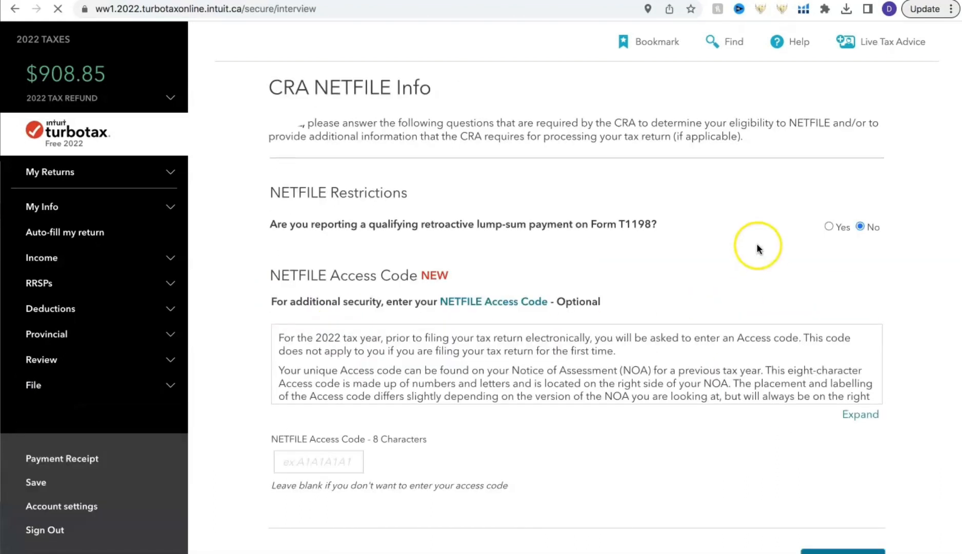
pyautogui.scroll(-5, 757, 248)
pyautogui.click(841, 428)
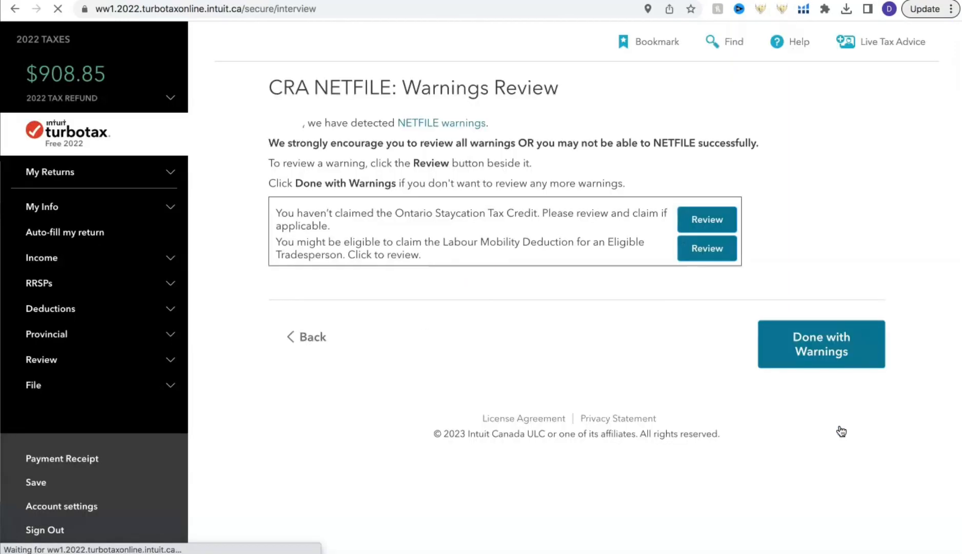
pyautogui.click(790, 342)
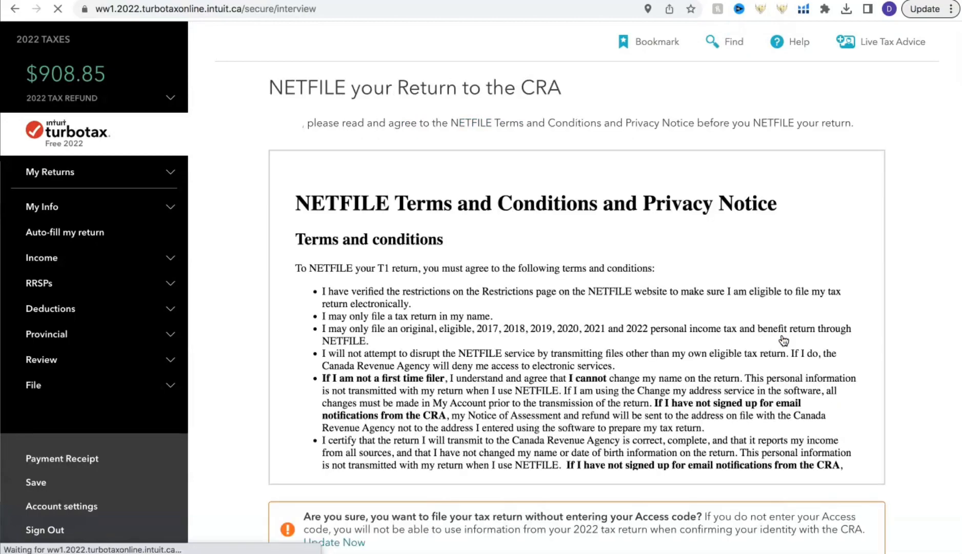
# - Look through the NETFILE Terms and Conditions and Privacy Notice, agree to them and transmit the return to the CRA
pyautogui.scroll(-4, 927, 285)
pyautogui.scroll(4, 927, 284)
pyautogui.scroll(-1, 854, 422)
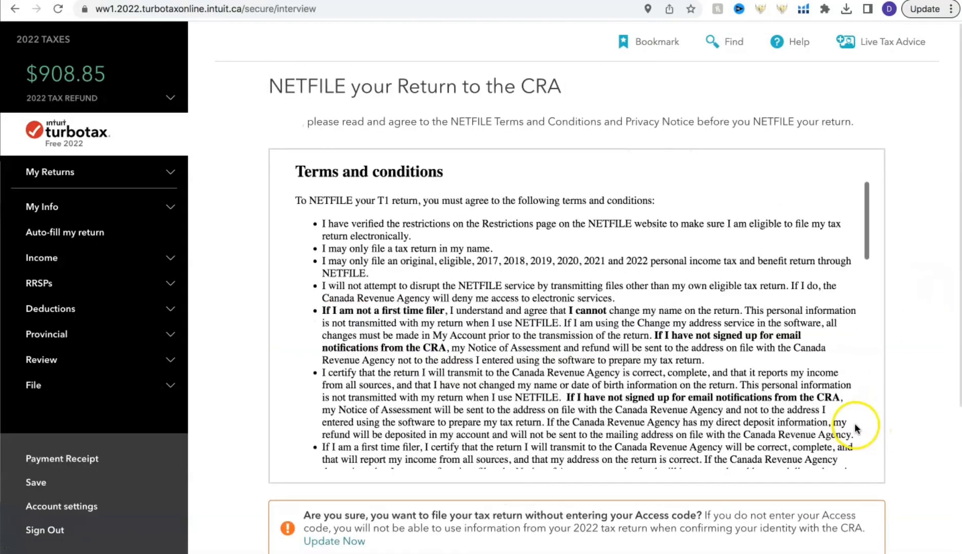
pyautogui.scroll(-10, 854, 423)
pyautogui.click(856, 437)
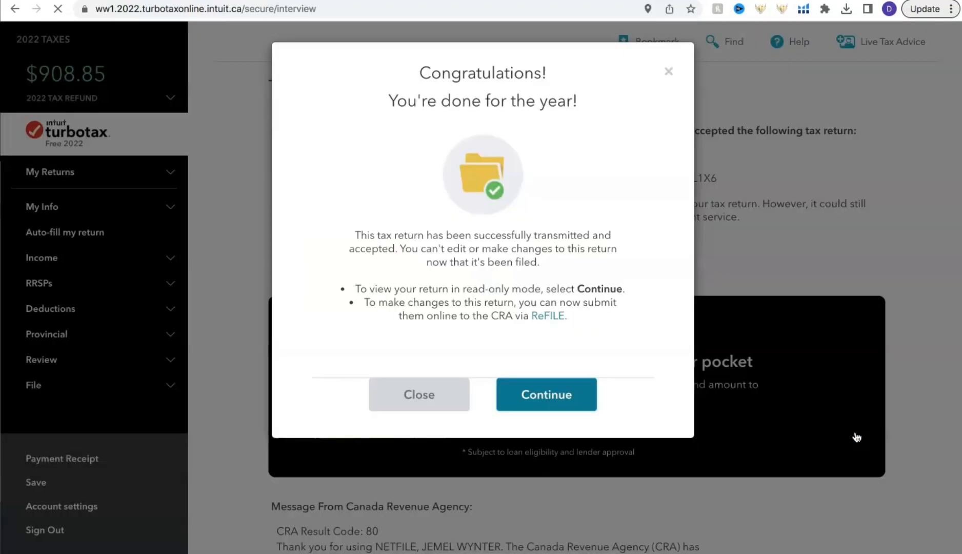
# - Continue past the filing confirmation, report "No major changes this year!" for 2023, and skip the survey to exit the return
pyautogui.click(567, 395)
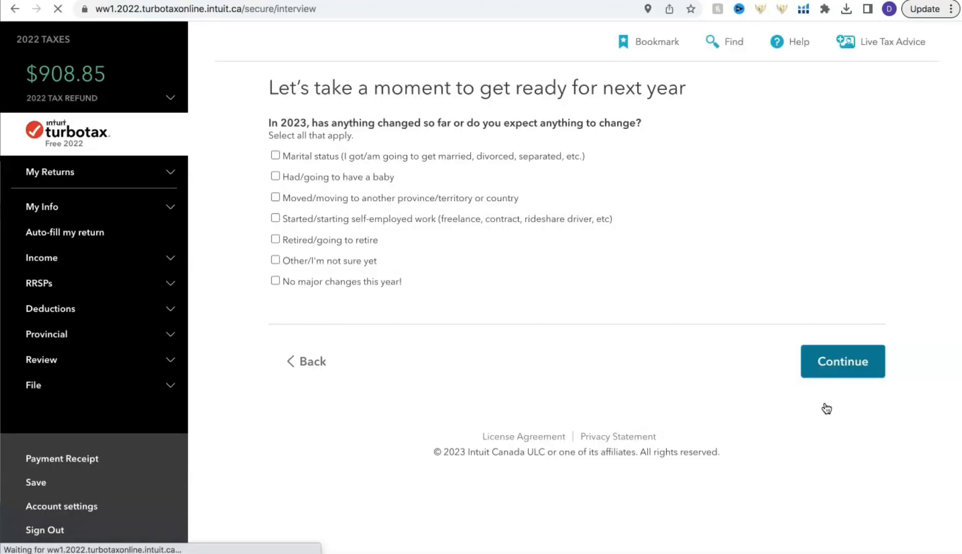
pyautogui.click(275, 281)
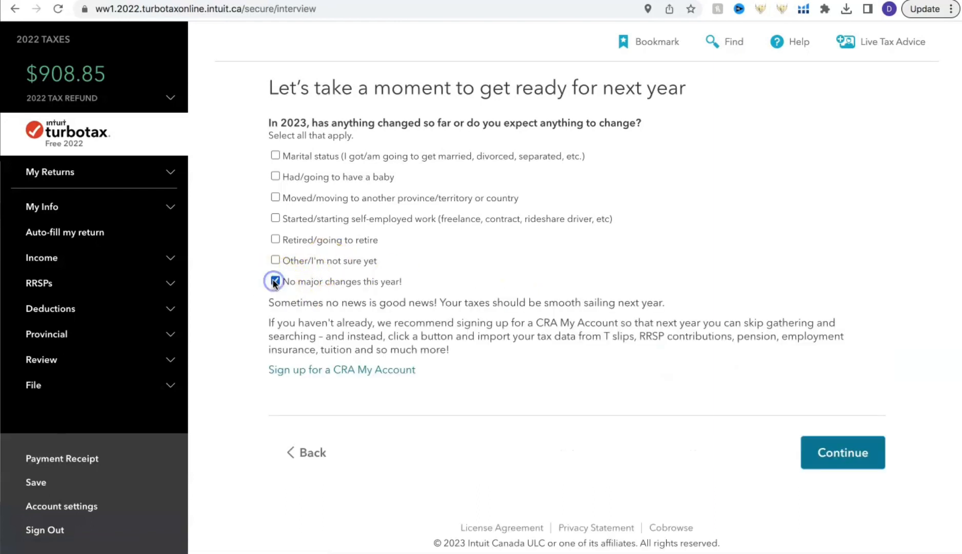
pyautogui.click(828, 453)
pyautogui.click(823, 364)
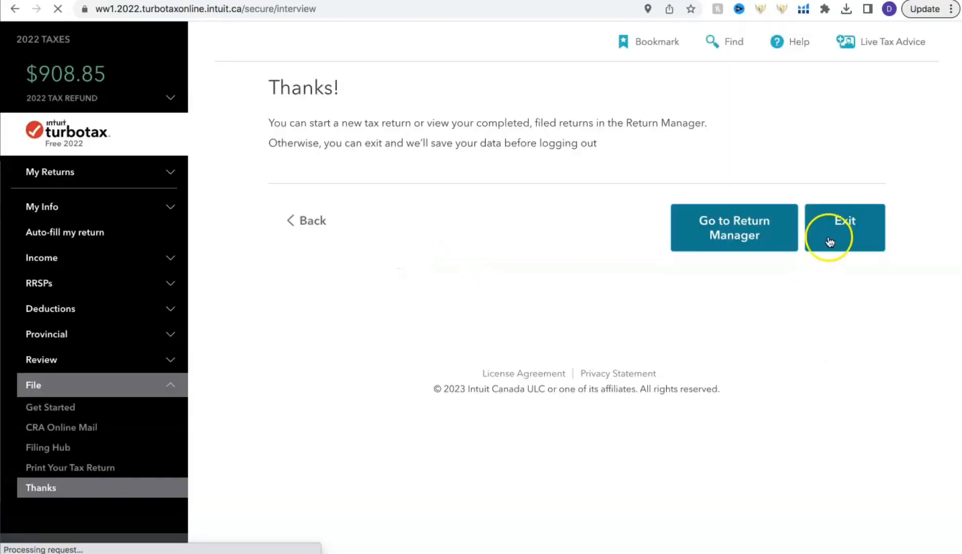
pyautogui.click(829, 241)
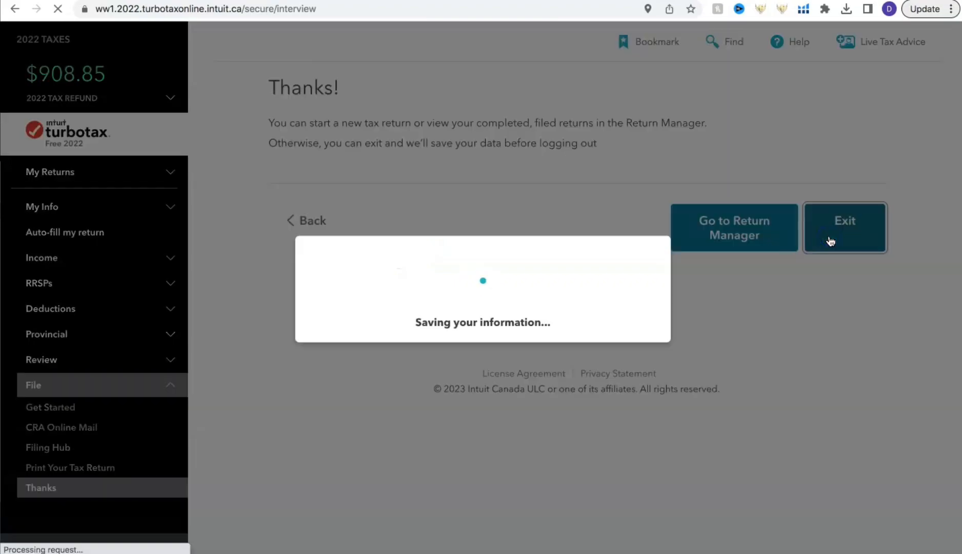